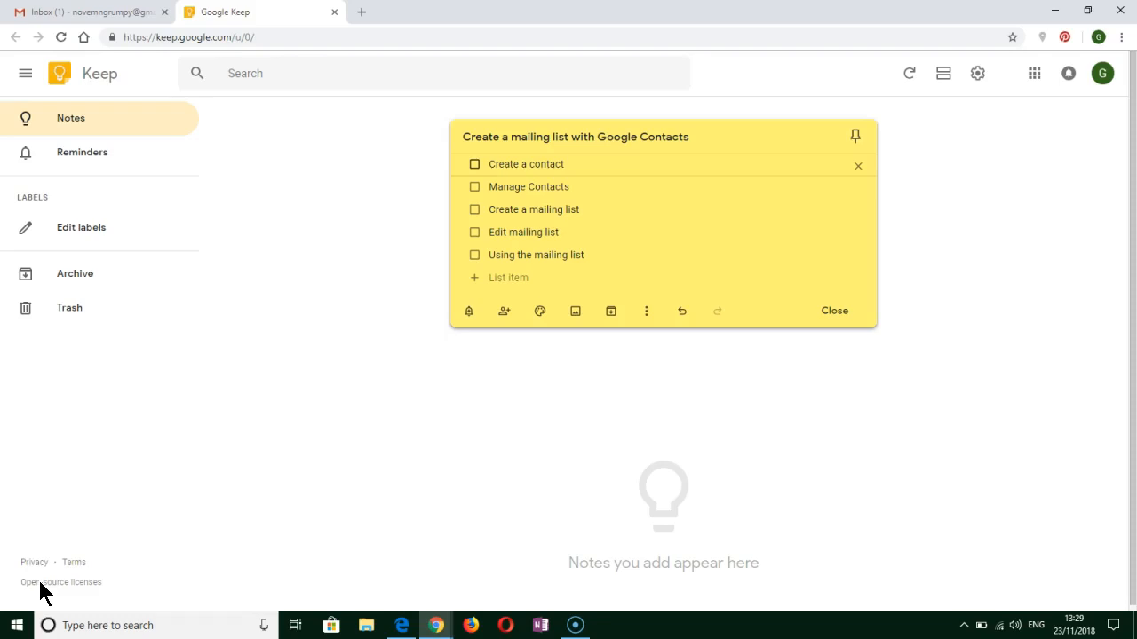
- Switch from the notes to the Gmail inbox and open Google Contacts from there
{"action": "left_click", "coordinate": [101, 14]}
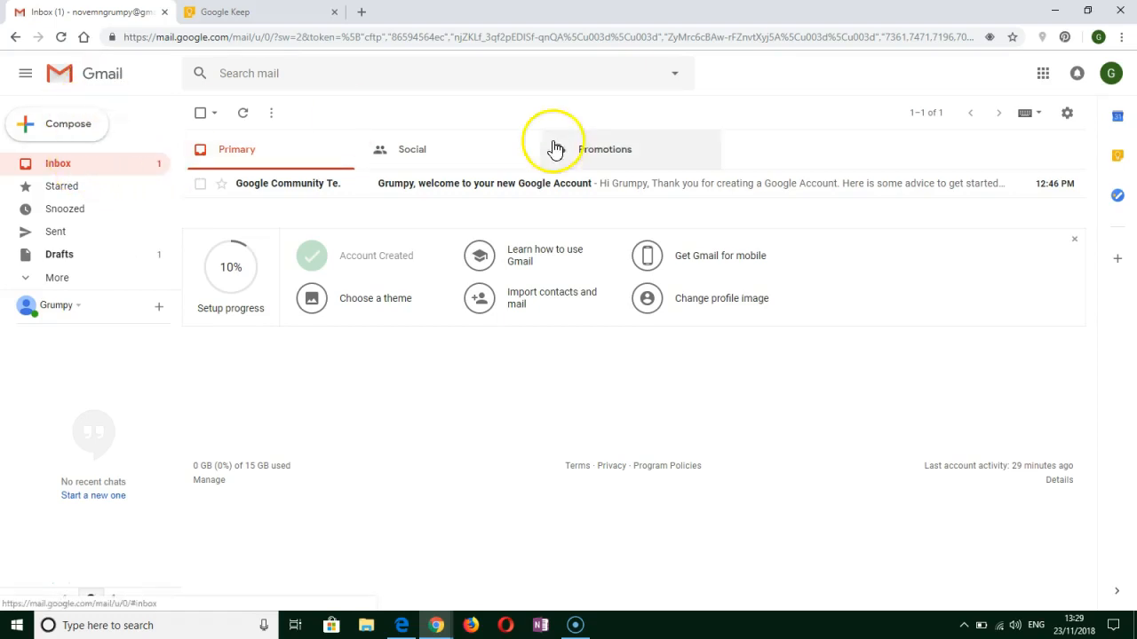
{"action": "left_click", "coordinate": [1043, 73]}
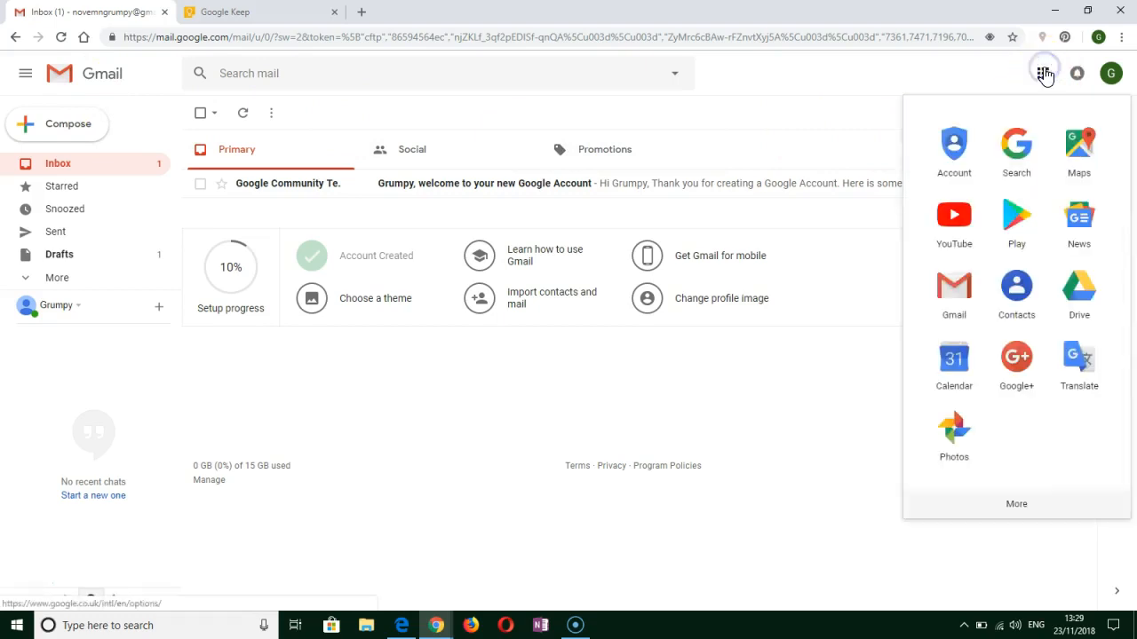
{"action": "left_click", "coordinate": [1018, 293]}
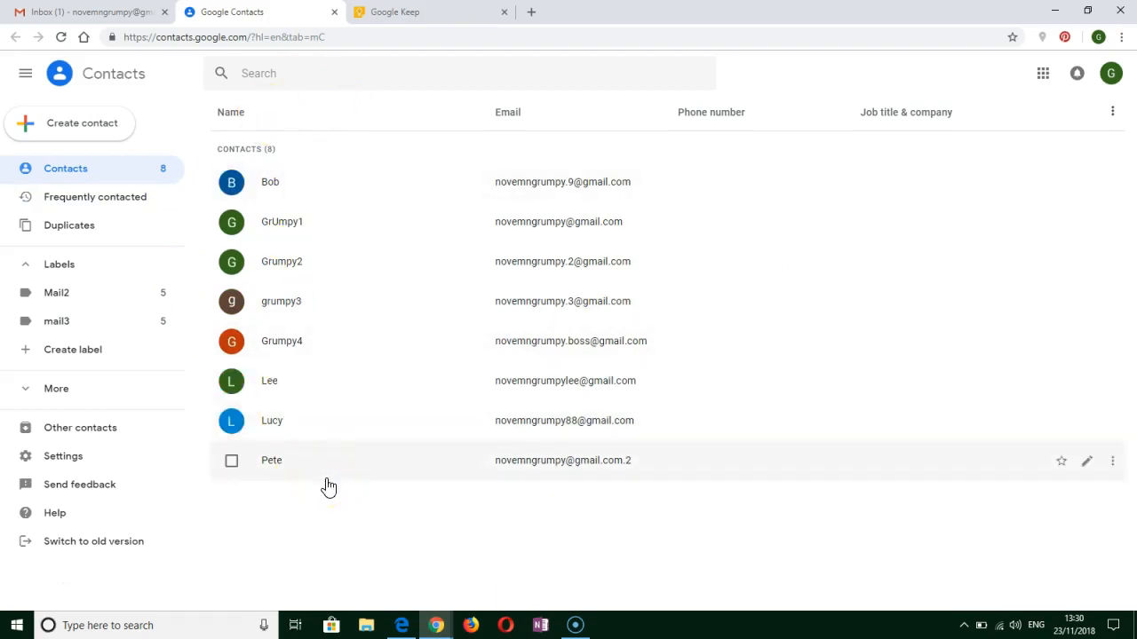
- Start a new contact and fill in the contact's first name and e-mail address
{"action": "left_click", "coordinate": [66, 123]}
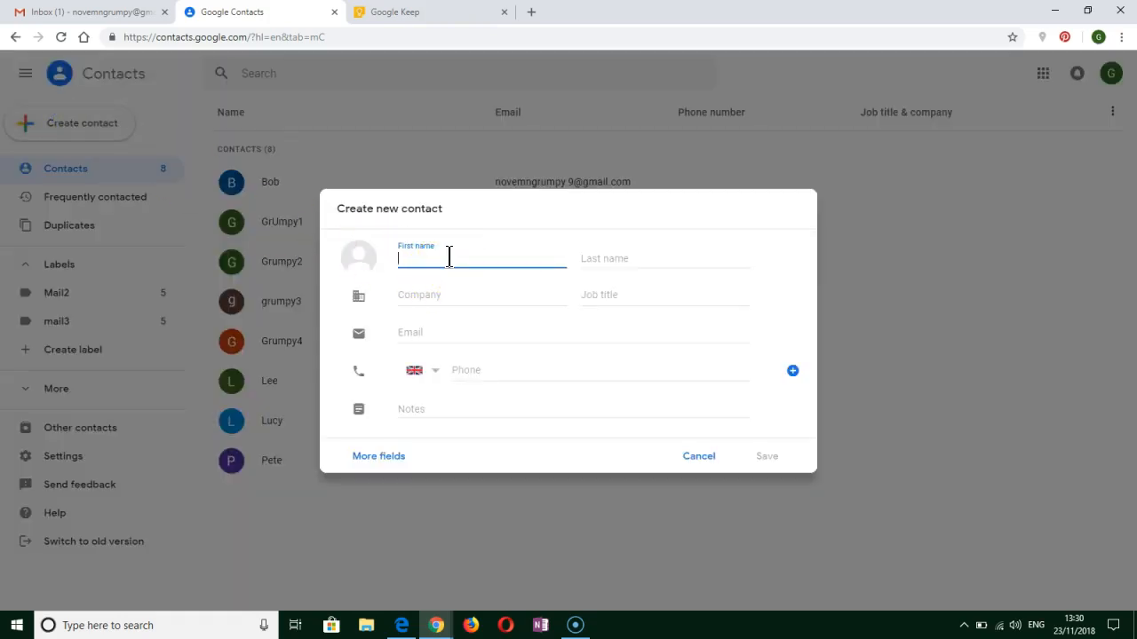
{"action": "type", "text": "Rupert"}
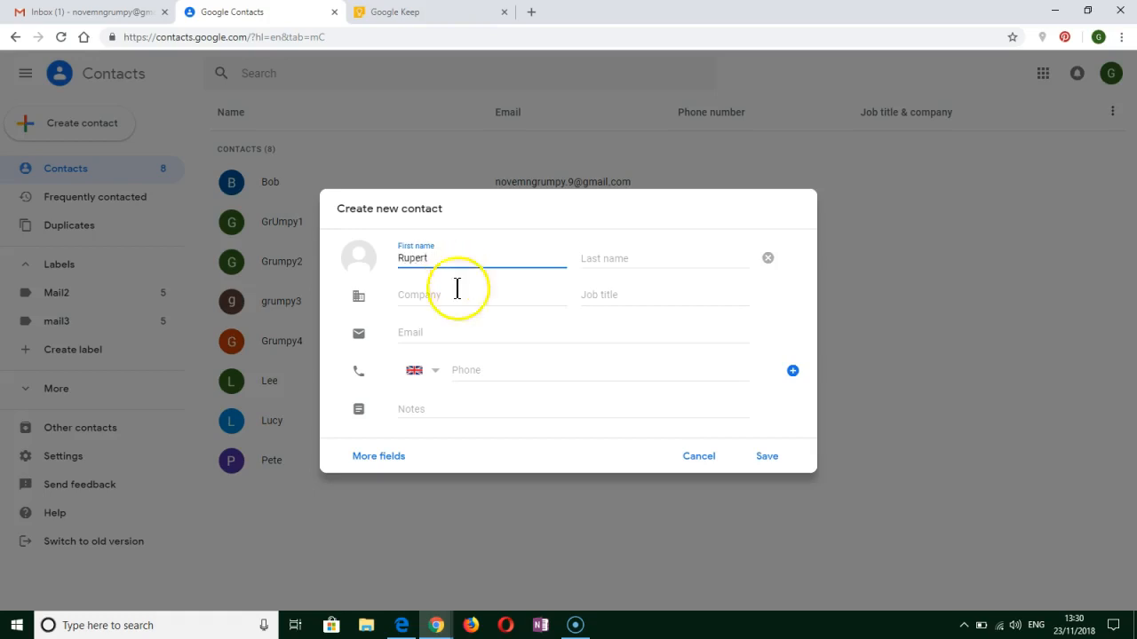
{"action": "left_click", "coordinate": [408, 332]}
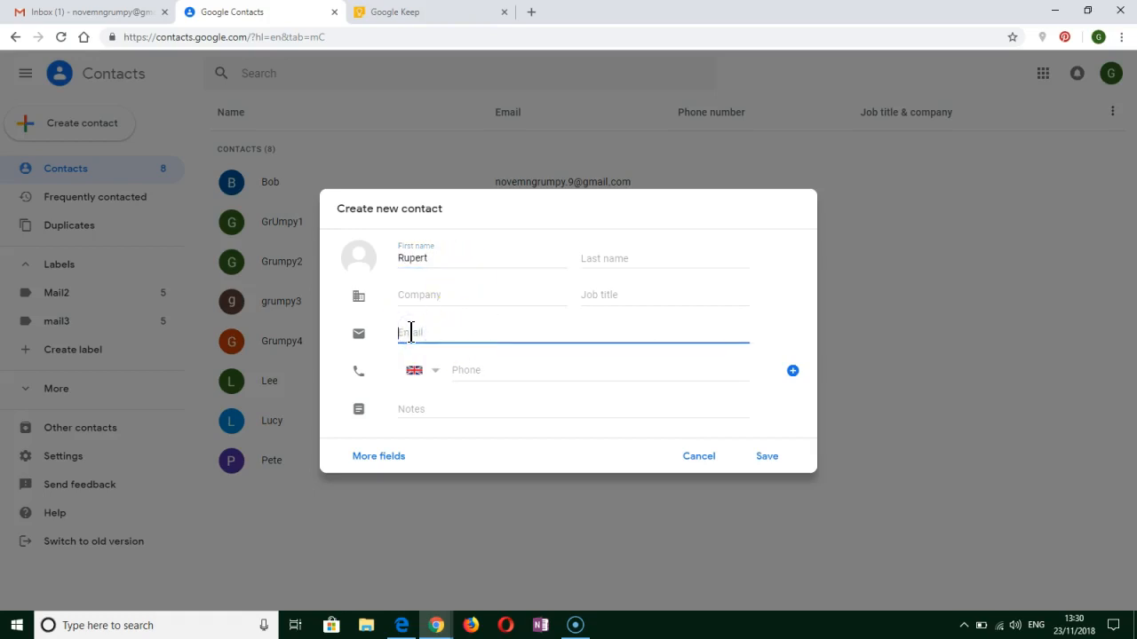
{"action": "key", "text": "ctrl+v"}
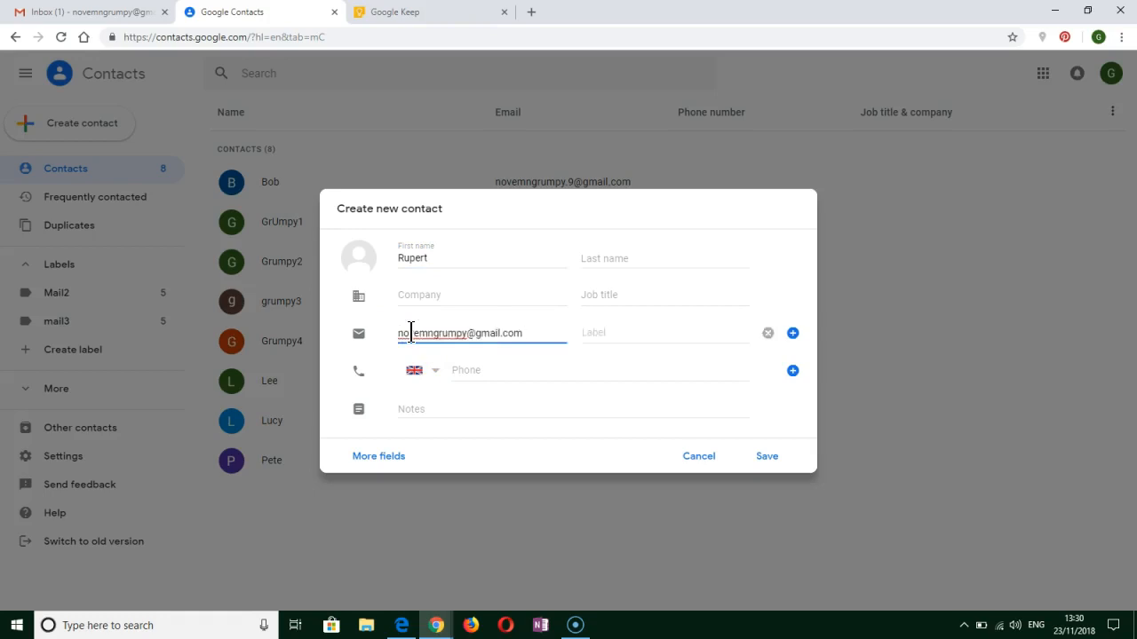
{"action": "left_click", "coordinate": [468, 334]}
{"action": "type", "text": "Rupert"}
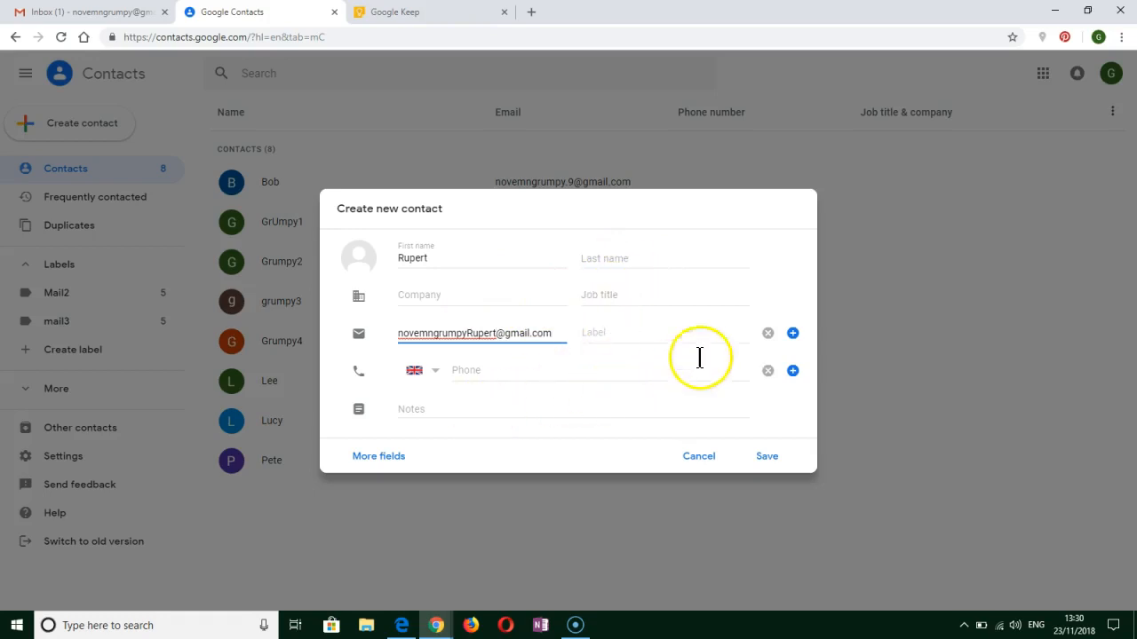
- Add the phonetic spelling of the first name in the new contact's extended fields and save the contact
{"action": "left_click", "coordinate": [379, 456]}
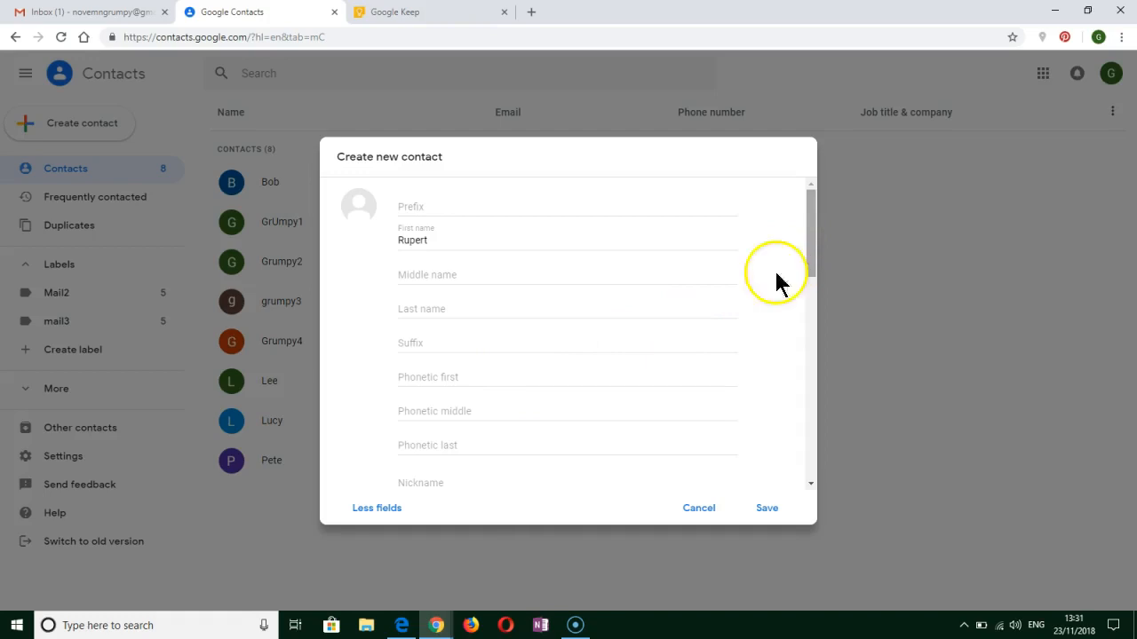
{"action": "left_click", "coordinate": [435, 374]}
{"action": "type", "text": "r"}
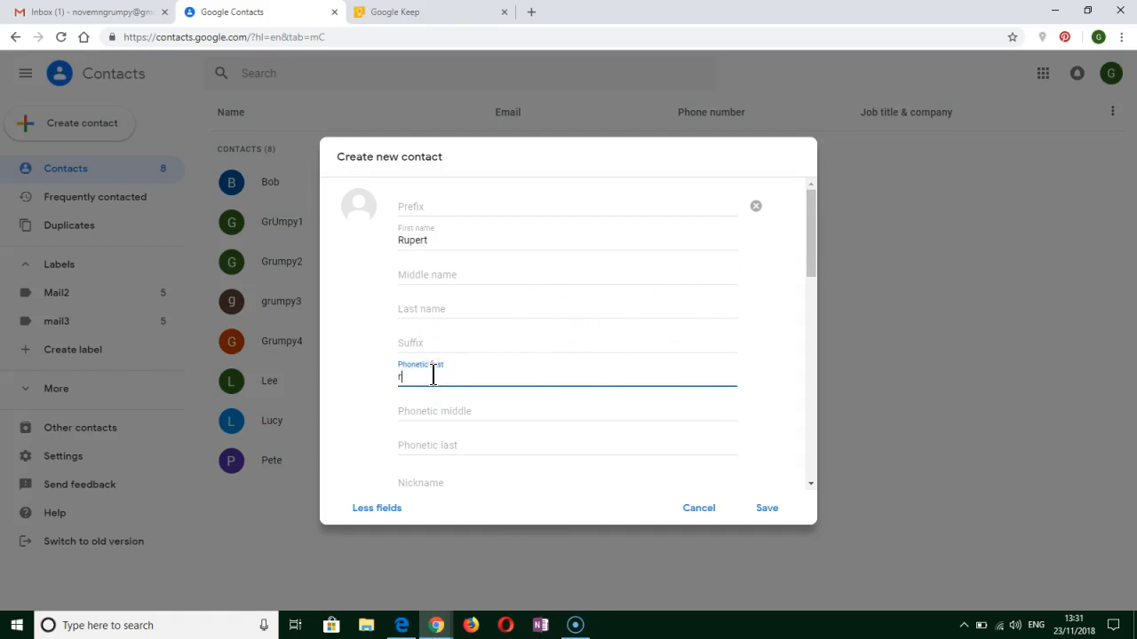
{"action": "type", "text": "oo pert"}
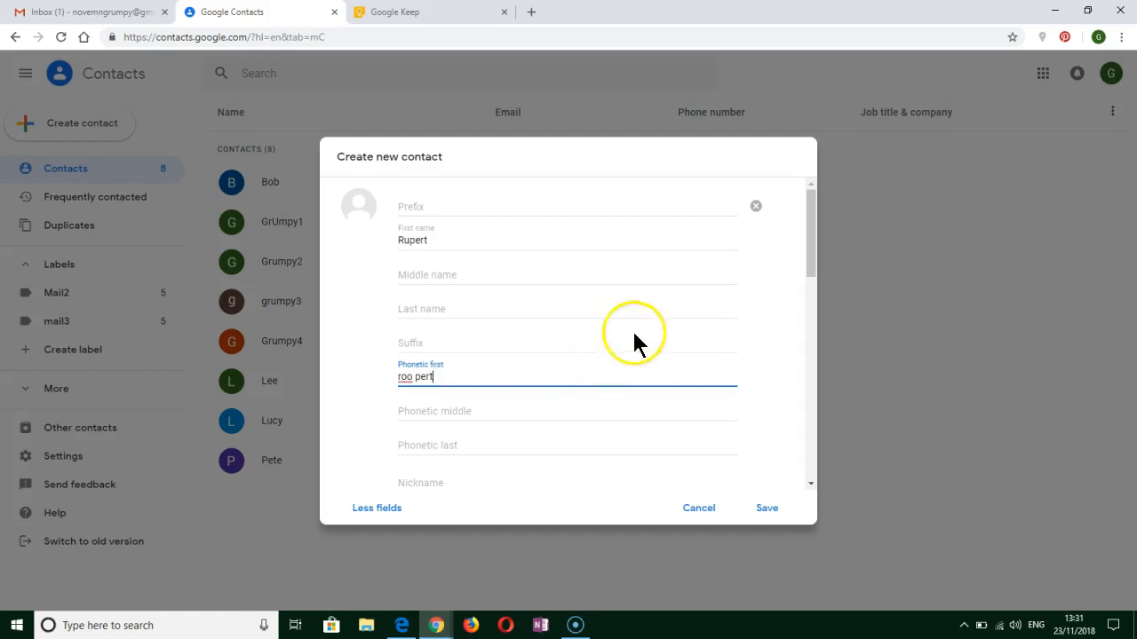
{"action": "left_click_drag", "start_coordinate": [812, 261], "coordinate": [832, 440]}
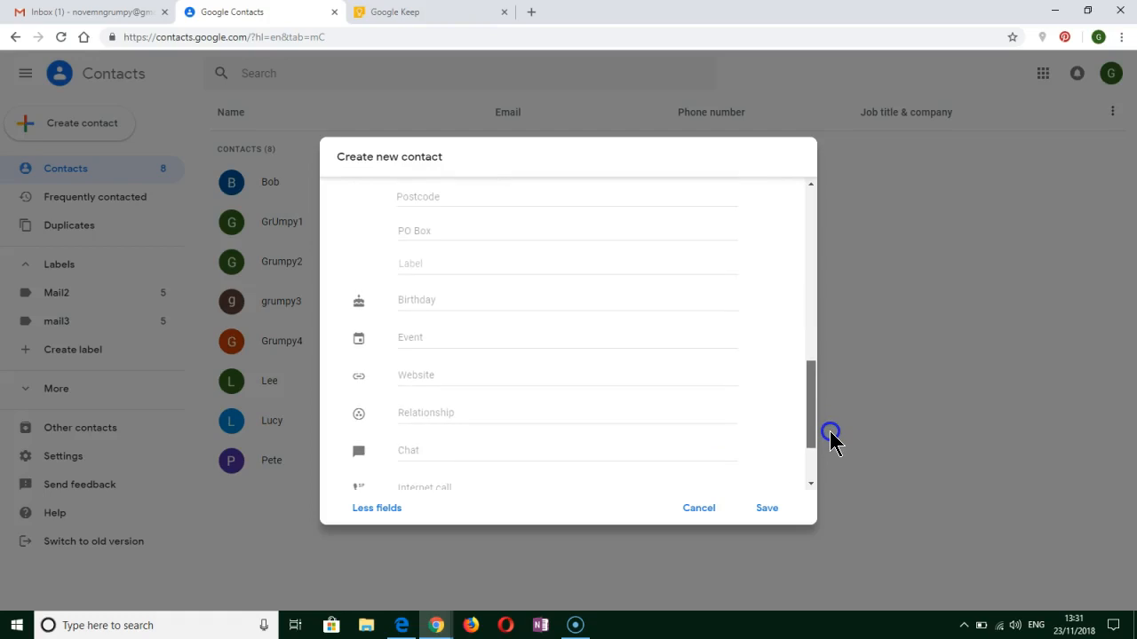
{"action": "left_click_drag", "start_coordinate": [832, 440], "coordinate": [826, 488]}
{"action": "left_click", "coordinate": [768, 513]}
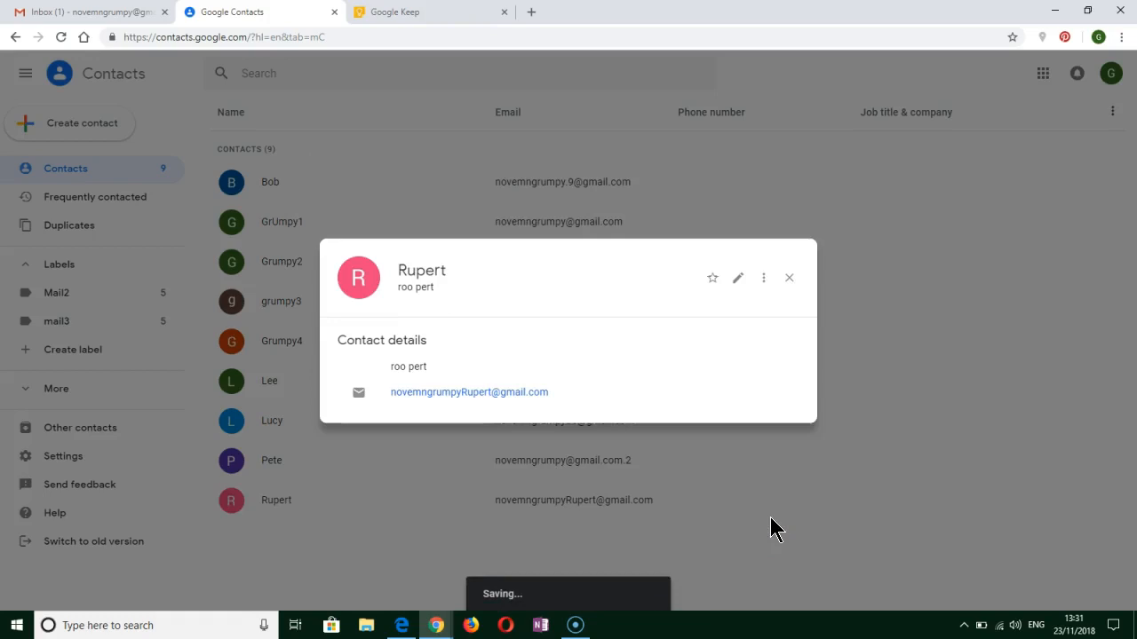
{"action": "left_click", "coordinate": [789, 279]}
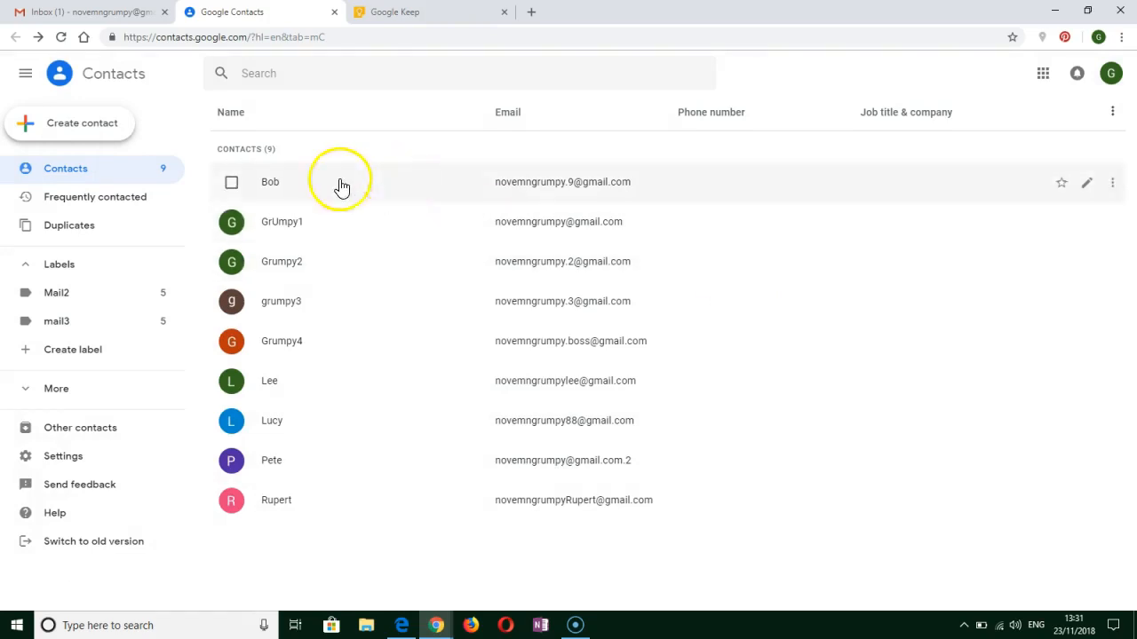
- Assign the first, second, sixth, eighth and ninth contacts in the list to a new label named mail4
{"action": "left_click", "coordinate": [230, 183]}
{"action": "left_click", "coordinate": [230, 221]}
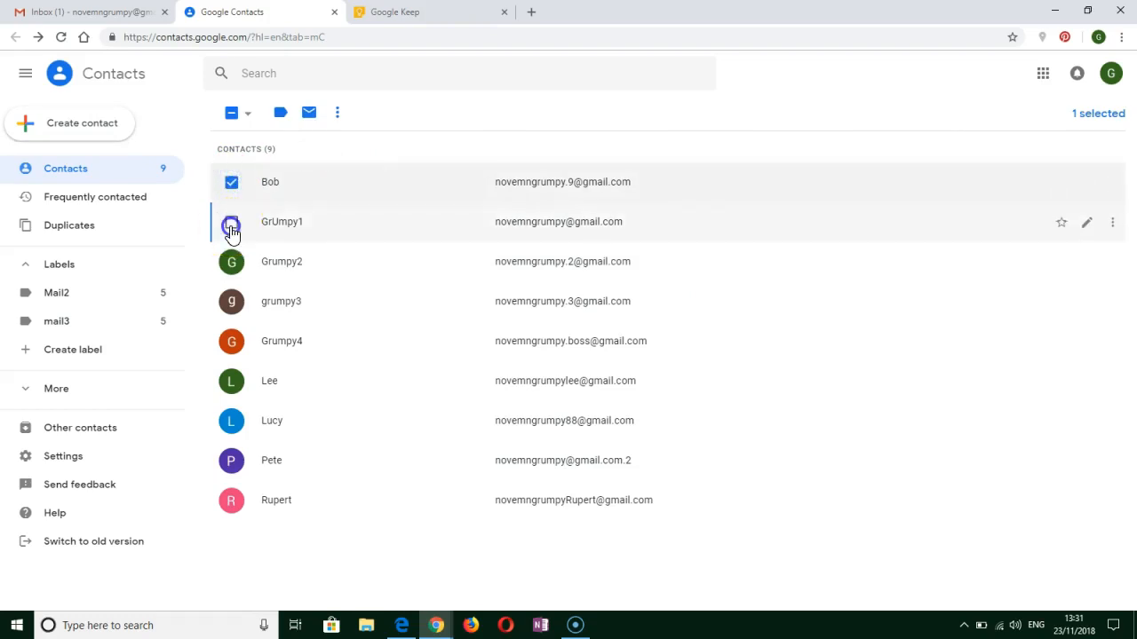
{"action": "left_click", "coordinate": [232, 382]}
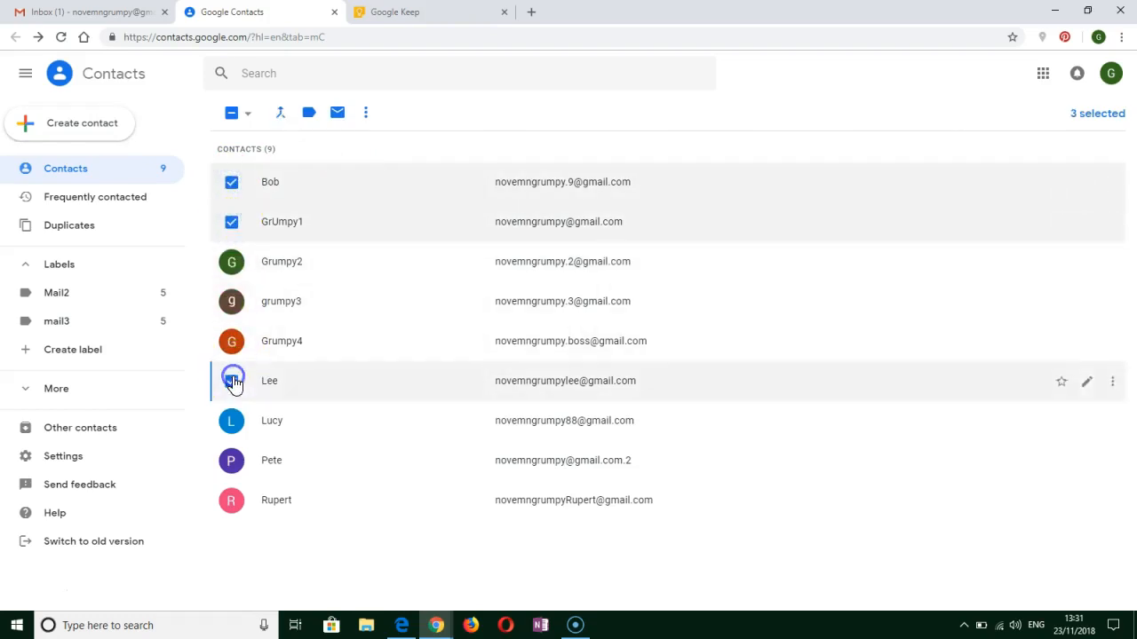
{"action": "left_click", "coordinate": [232, 463]}
{"action": "left_click", "coordinate": [232, 500]}
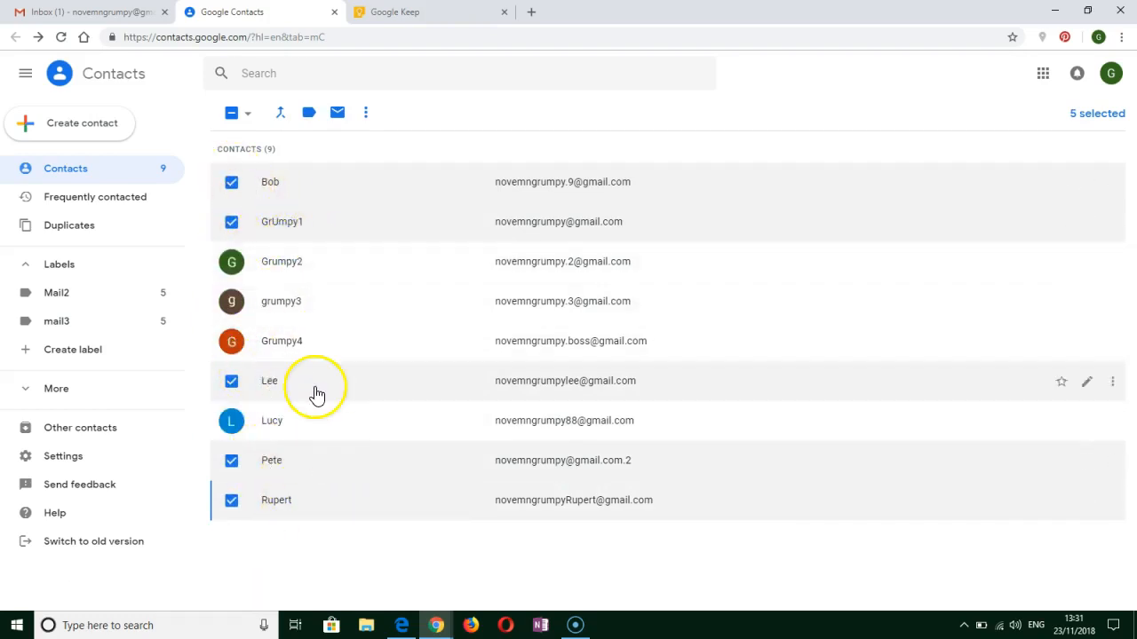
{"action": "left_click", "coordinate": [308, 115]}
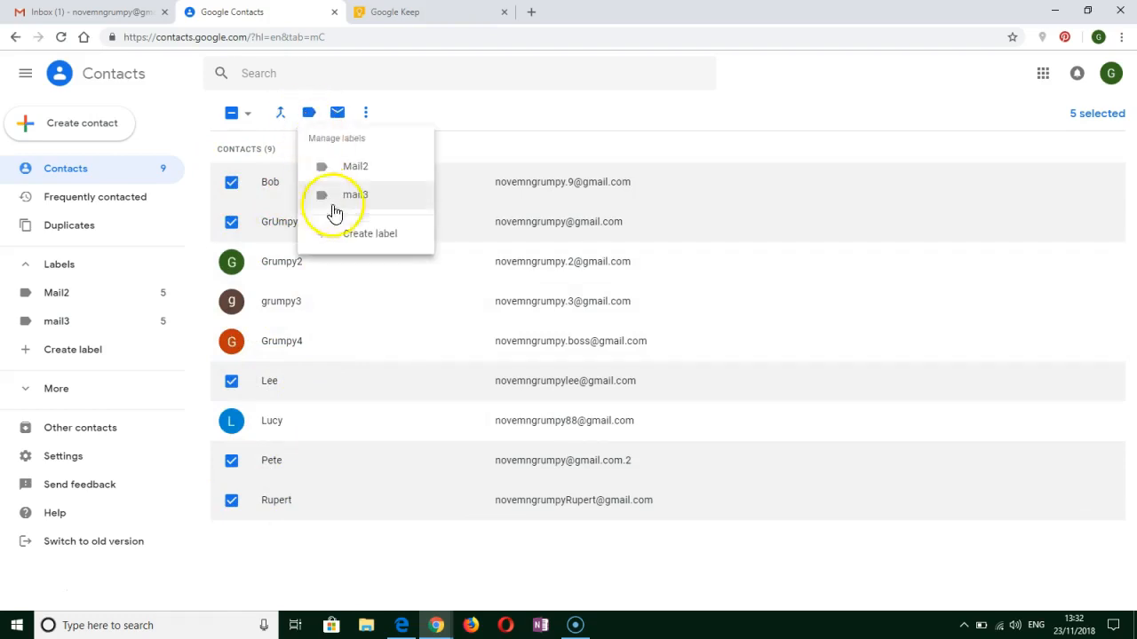
{"action": "left_click", "coordinate": [358, 235]}
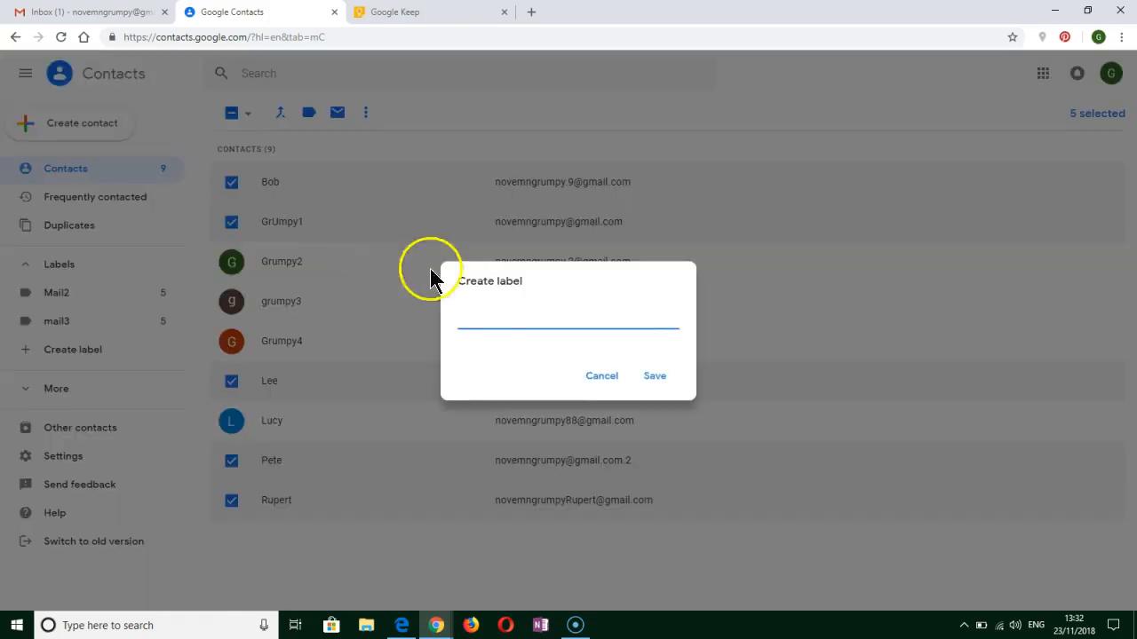
{"action": "type", "text": "mai"}
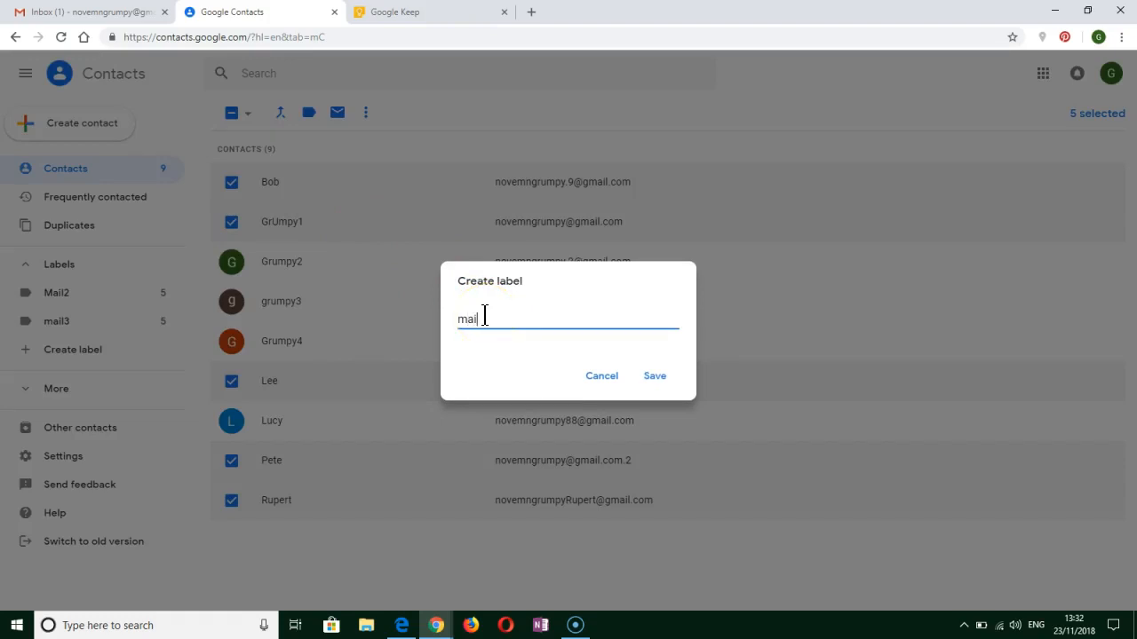
{"action": "type", "text": "l4"}
{"action": "left_click", "coordinate": [654, 375]}
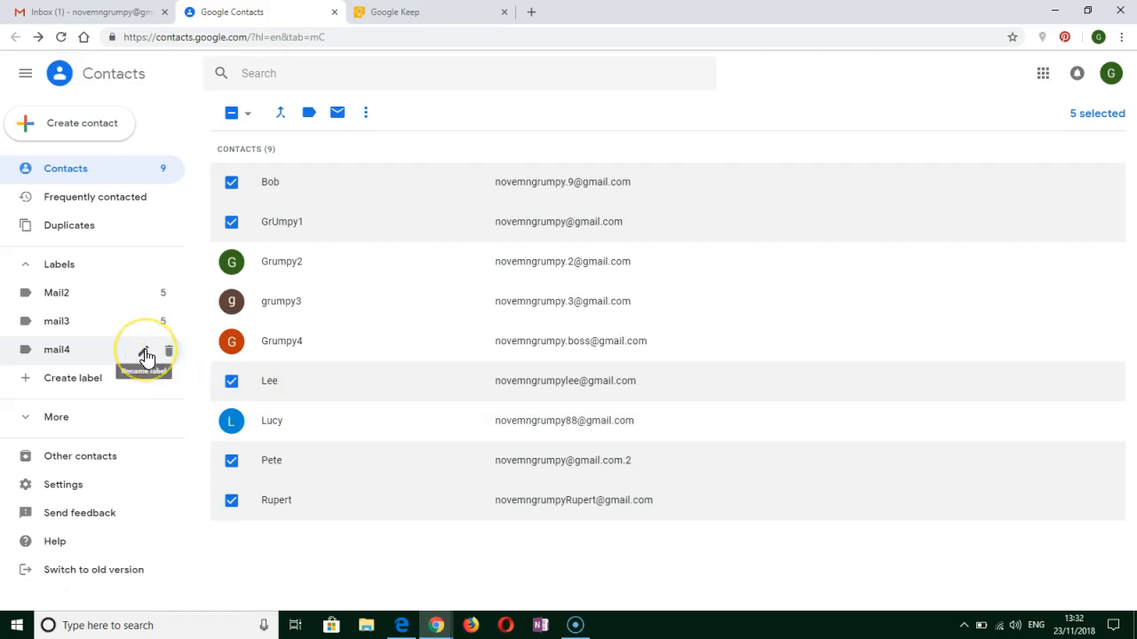
- Rename the mail4 label to mail4VIP
{"action": "left_click", "coordinate": [145, 352]}
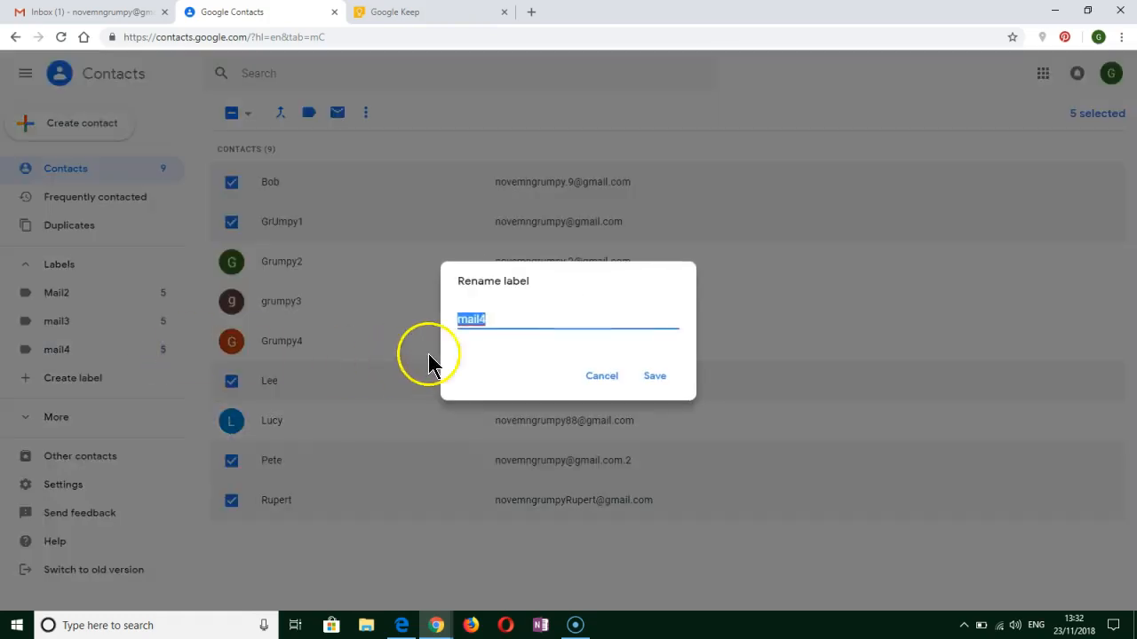
{"action": "left_click", "coordinate": [487, 322]}
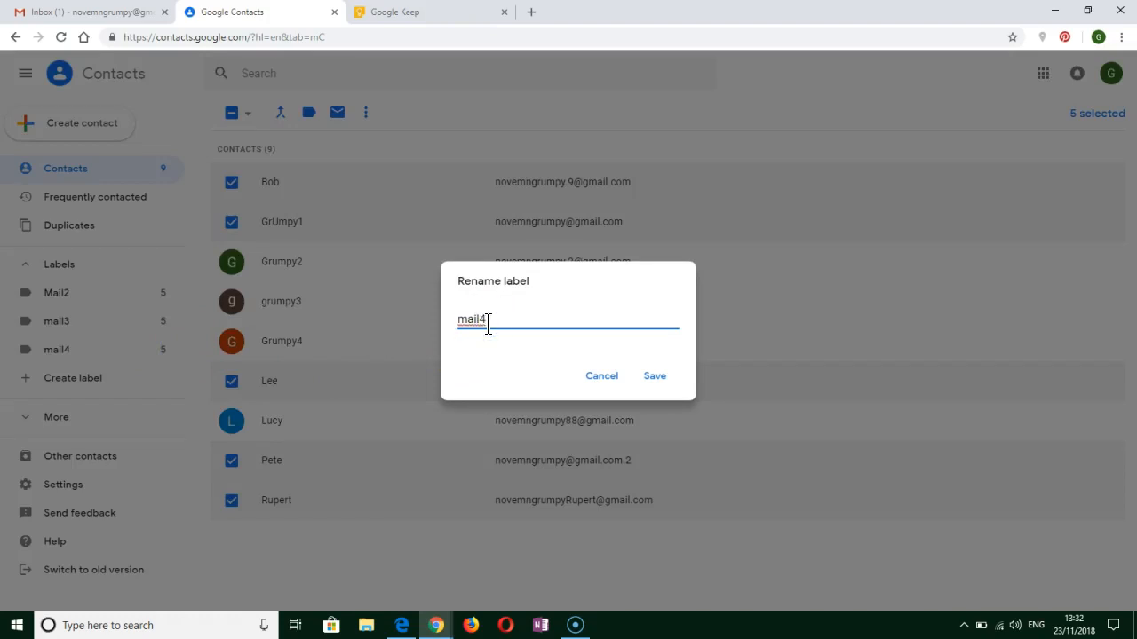
{"action": "type", "text": "5"}
{"action": "key", "text": "BackSpace"}
{"action": "type", "text": "VIP"}
{"action": "left_click", "coordinate": [653, 377]}
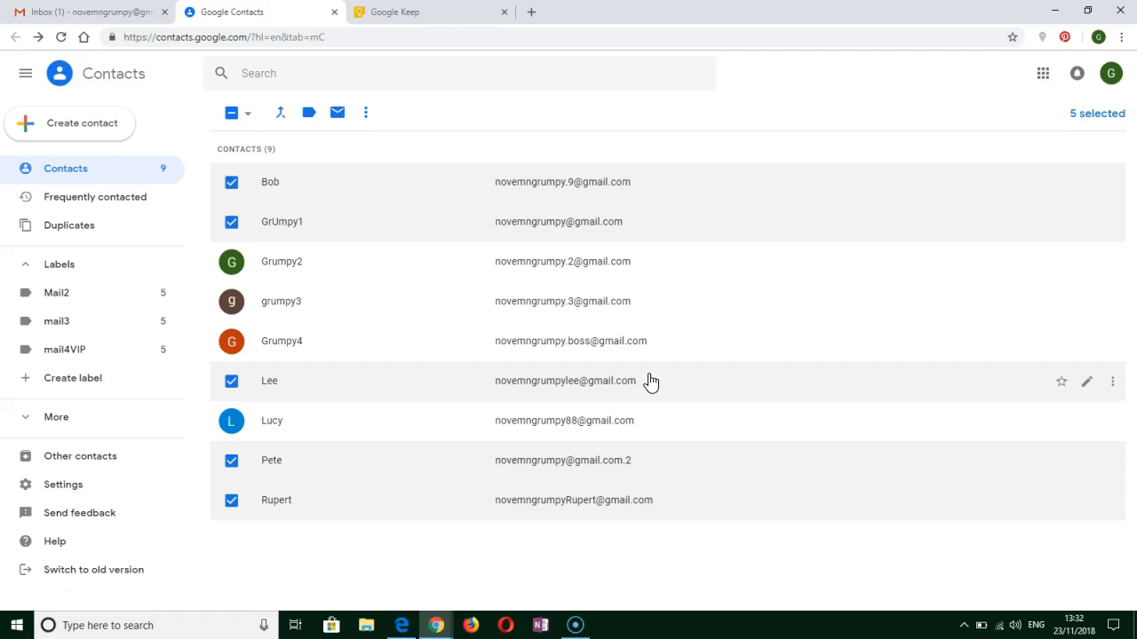
- Add the five selected contacts to the existing mail3 label as well
{"action": "left_click", "coordinate": [309, 115]}
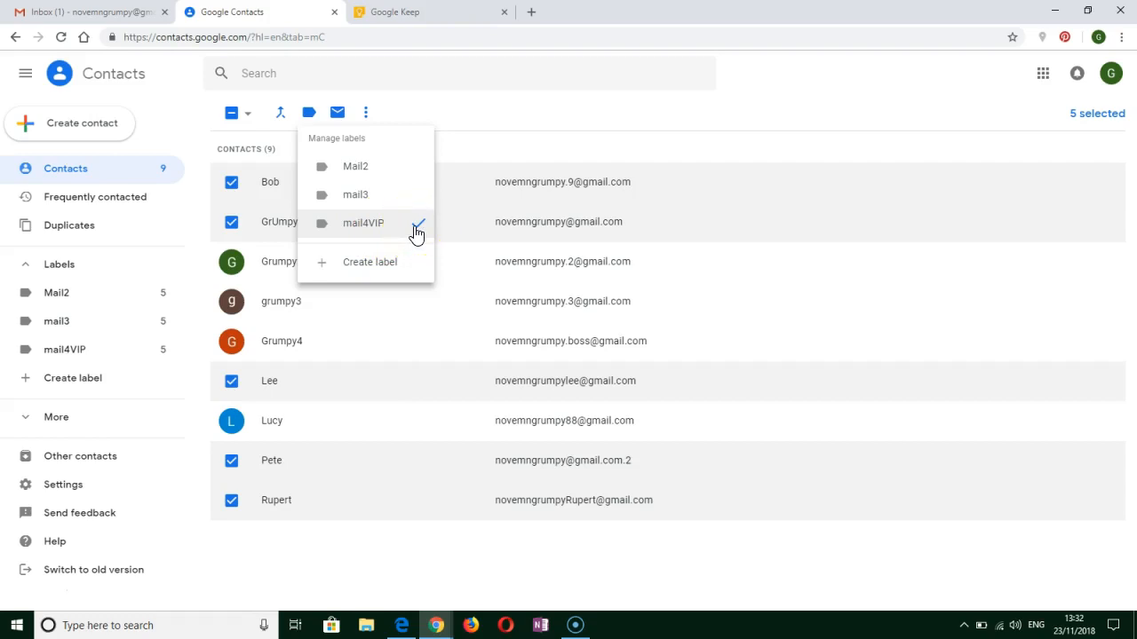
{"action": "left_click", "coordinate": [411, 198]}
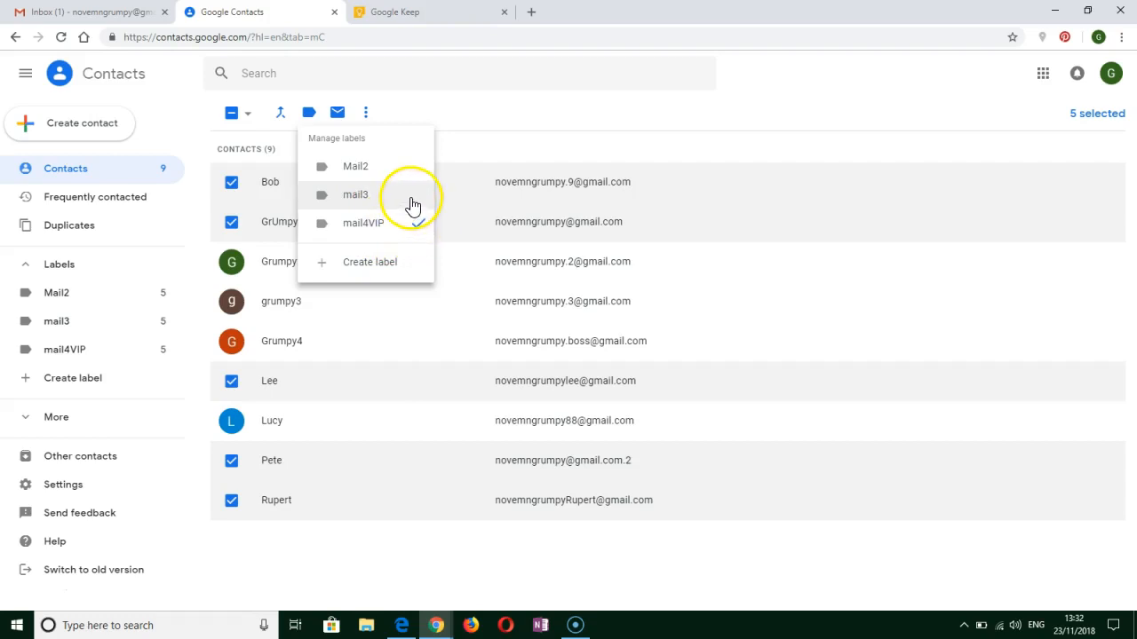
{"action": "left_click", "coordinate": [389, 203]}
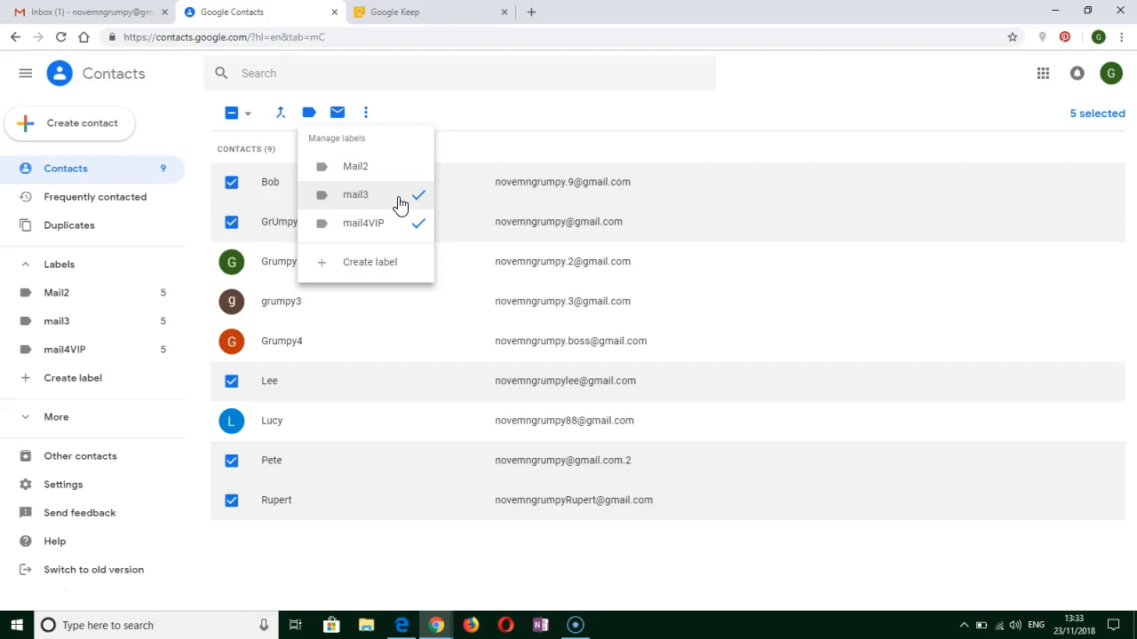
{"action": "left_click", "coordinate": [530, 111]}
{"action": "left_click", "coordinate": [532, 111]}
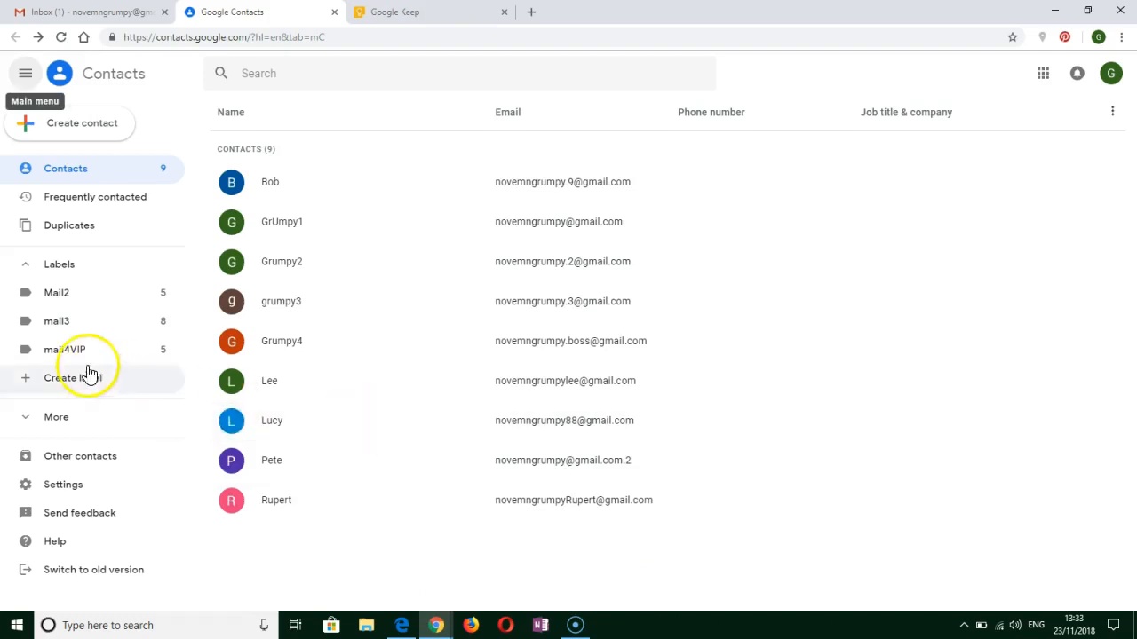
{"action": "mouse_move", "coordinate": [61, 329]}
{"action": "left_click", "coordinate": [141, 326]}
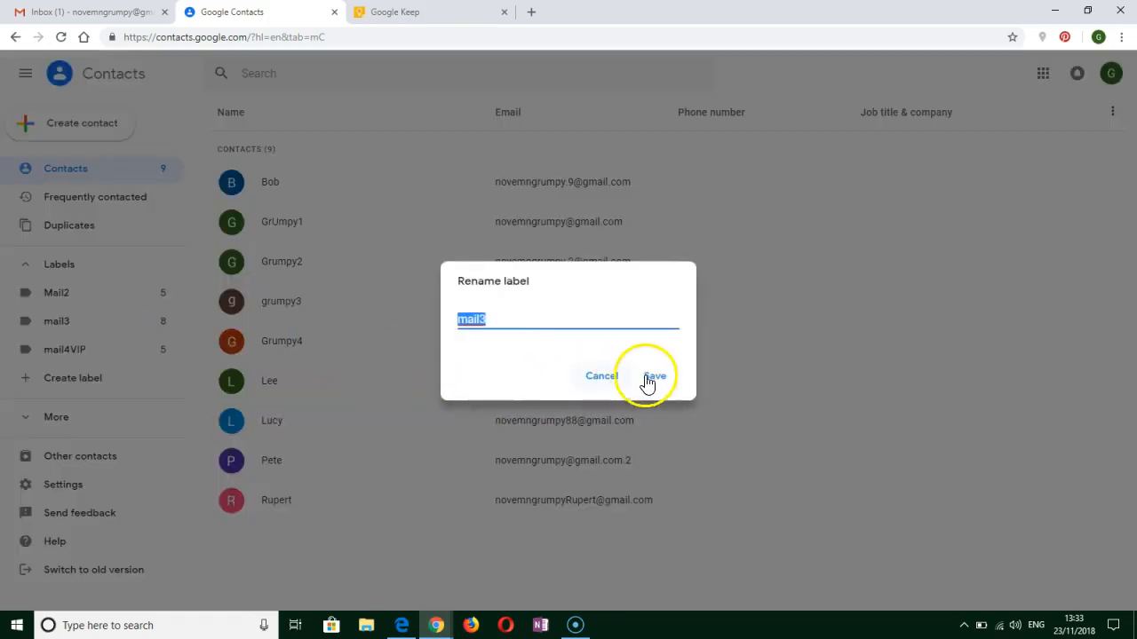
{"action": "left_click", "coordinate": [655, 378]}
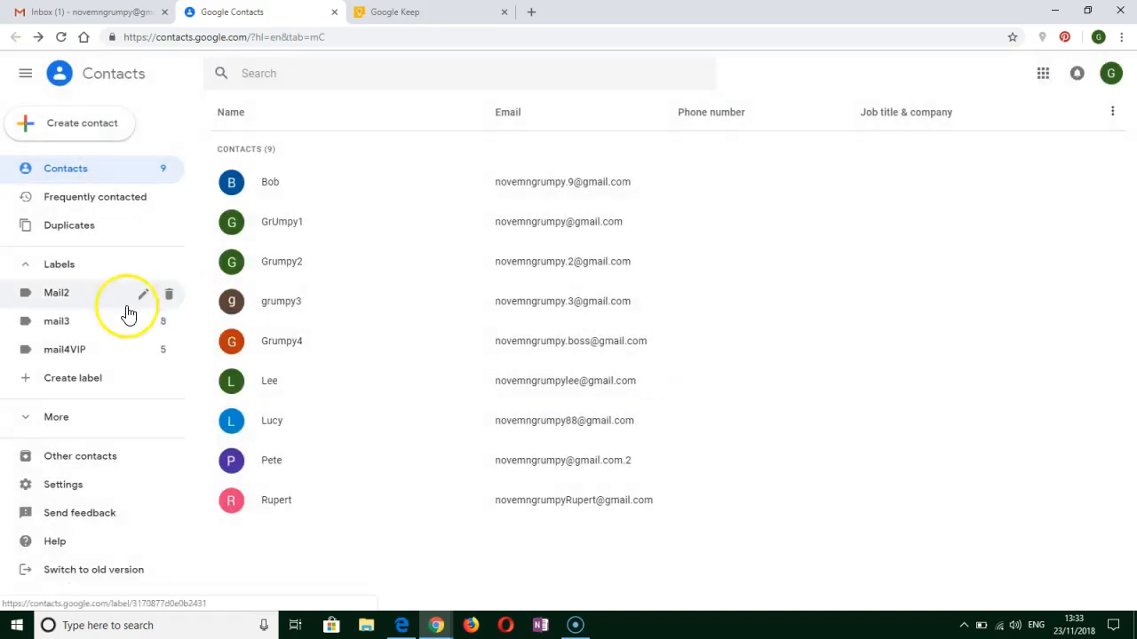
- Show the mail3 label's contacts and remove the fourth contact in the list from that label
{"action": "left_click", "coordinate": [55, 325]}
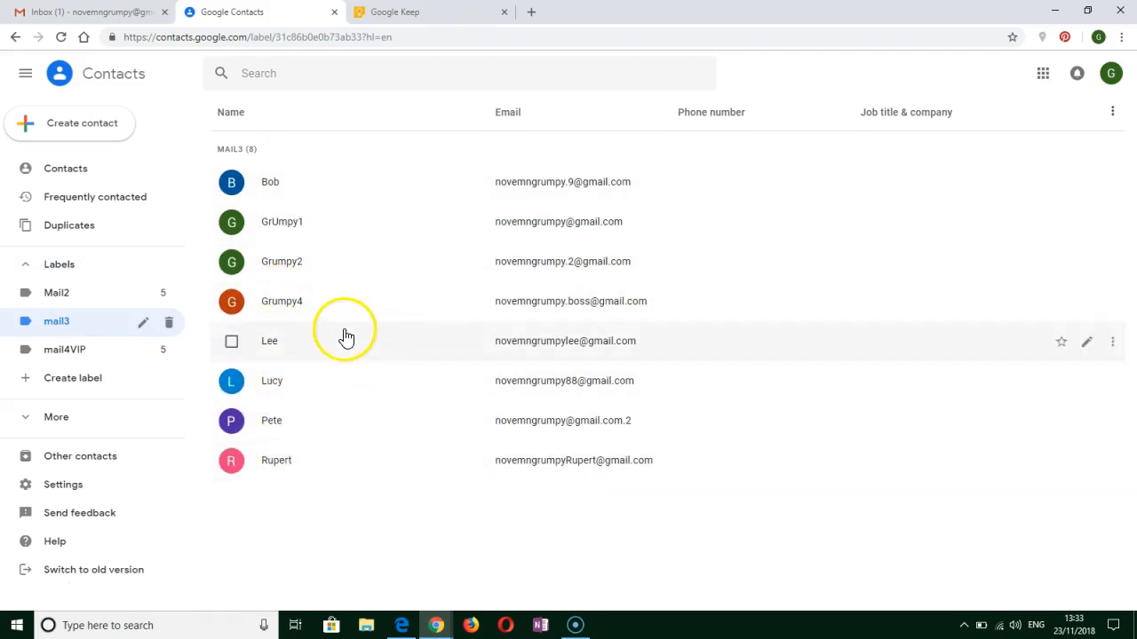
{"action": "left_click", "coordinate": [231, 303]}
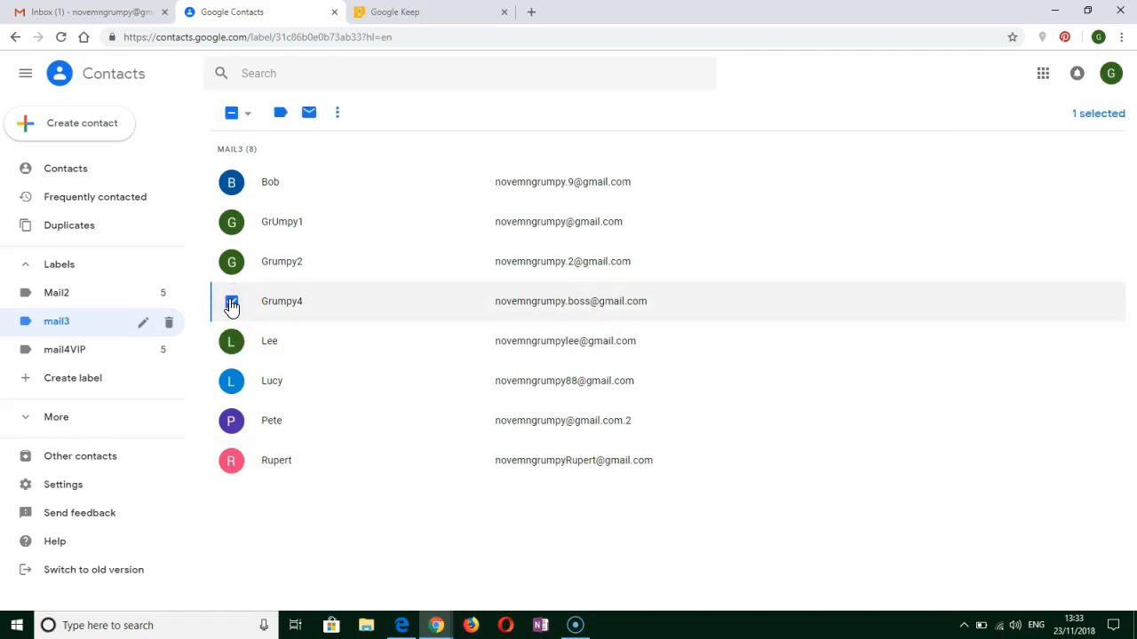
{"action": "left_click", "coordinate": [283, 115]}
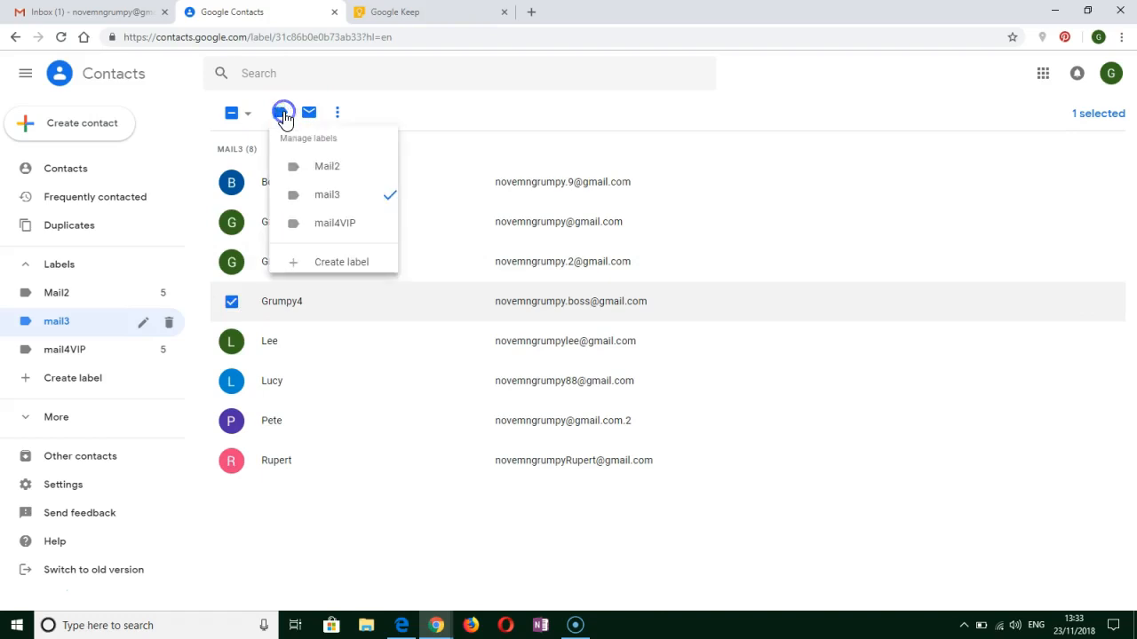
{"action": "left_click", "coordinate": [373, 203]}
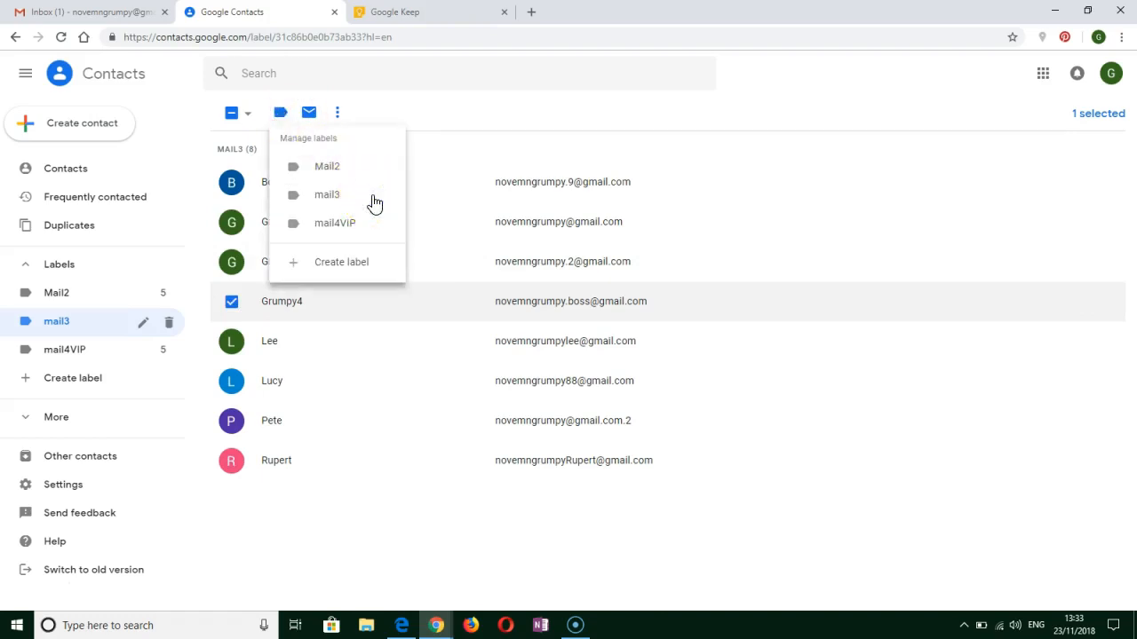
{"action": "left_click", "coordinate": [539, 114]}
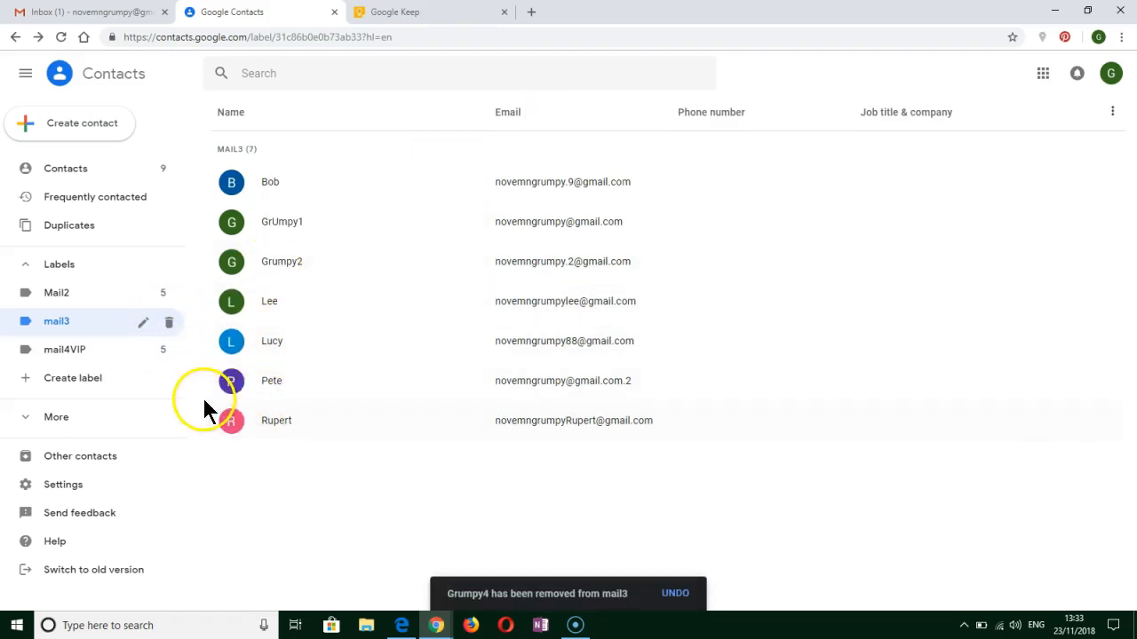
- Return to the full contact list, and in Google Keep tick off Create a contact, Manage Contacts, Create a mailing list and Edit mailing list
{"action": "left_click", "coordinate": [74, 177]}
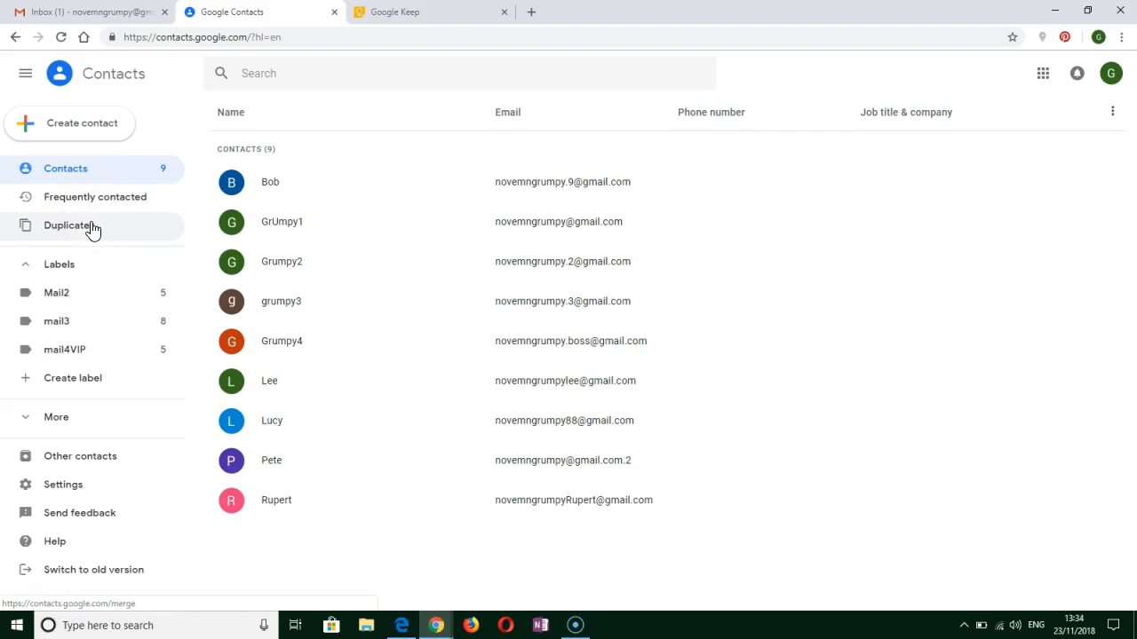
{"action": "left_click", "coordinate": [422, 16]}
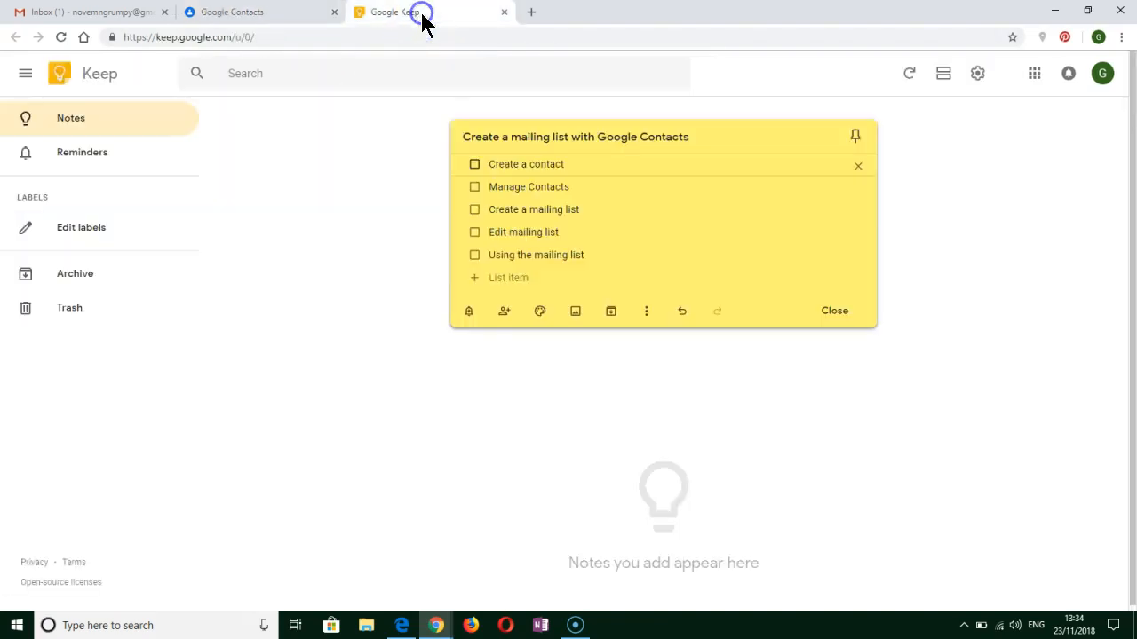
{"action": "left_click", "coordinate": [474, 164]}
{"action": "left_click", "coordinate": [475, 166]}
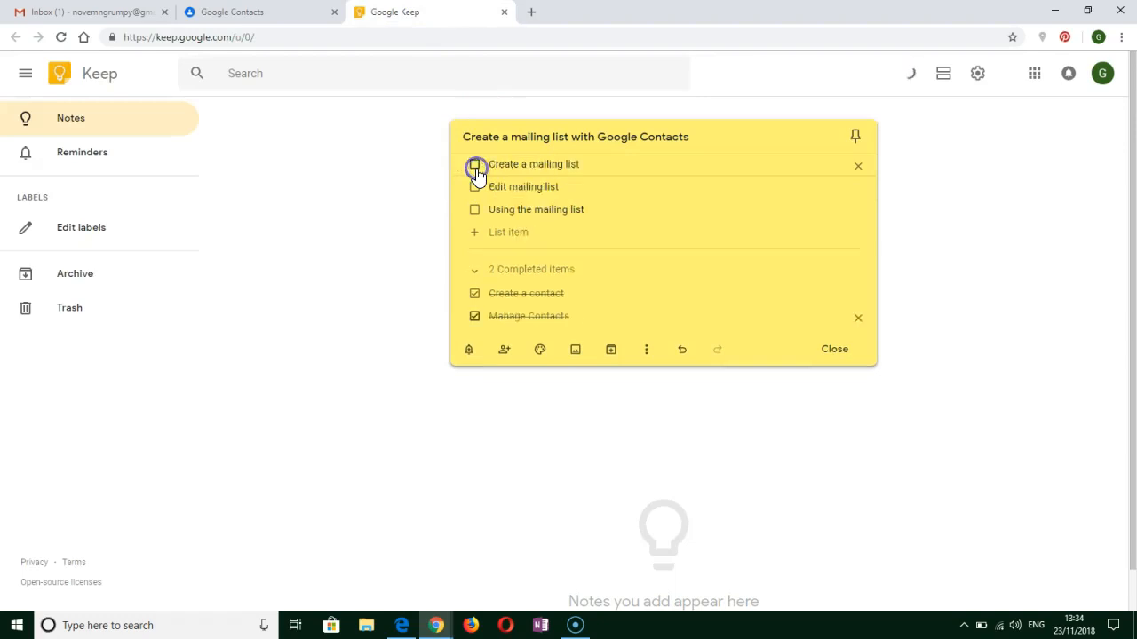
{"action": "left_click", "coordinate": [475, 166]}
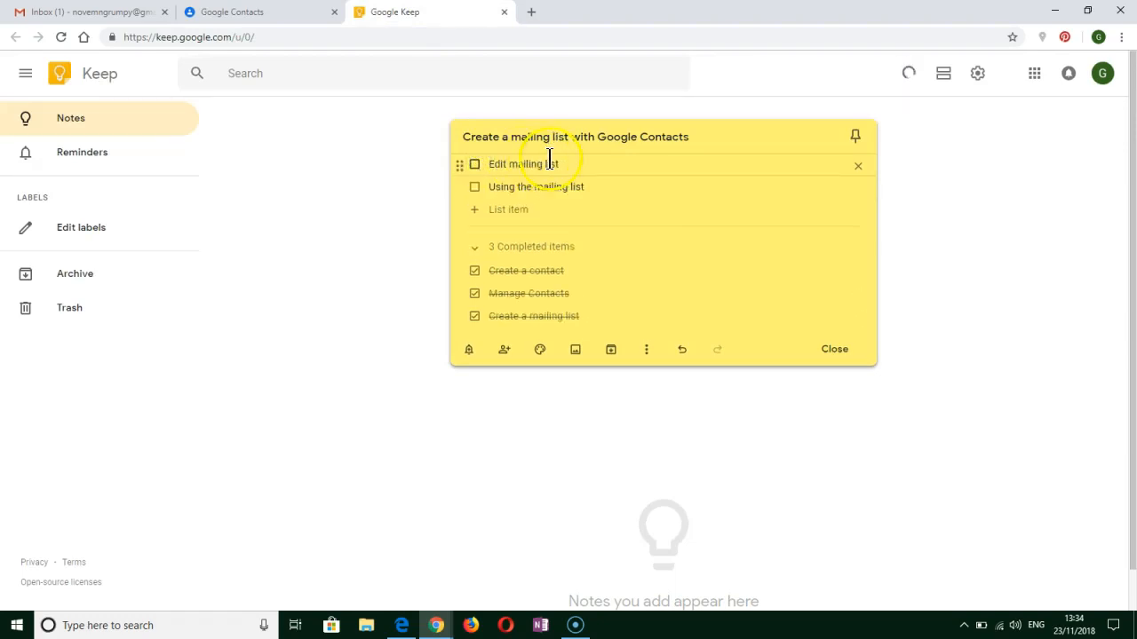
{"action": "left_click", "coordinate": [476, 166]}
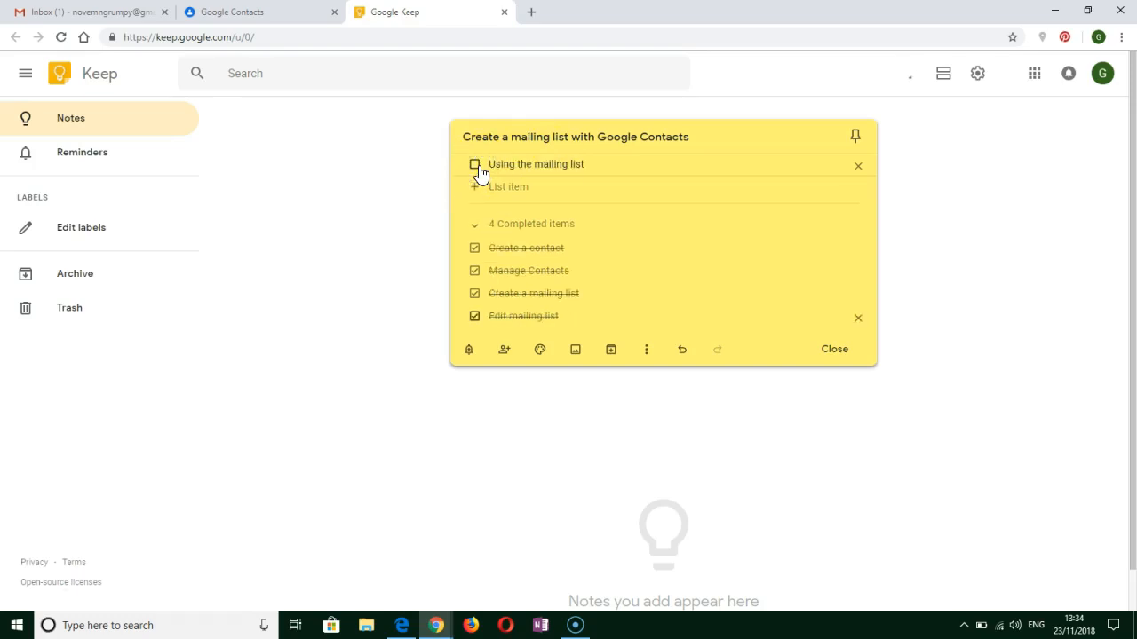
- Switch to Gmail and start a new message with the mail4VIP list as its To recipients
{"action": "left_click", "coordinate": [100, 13]}
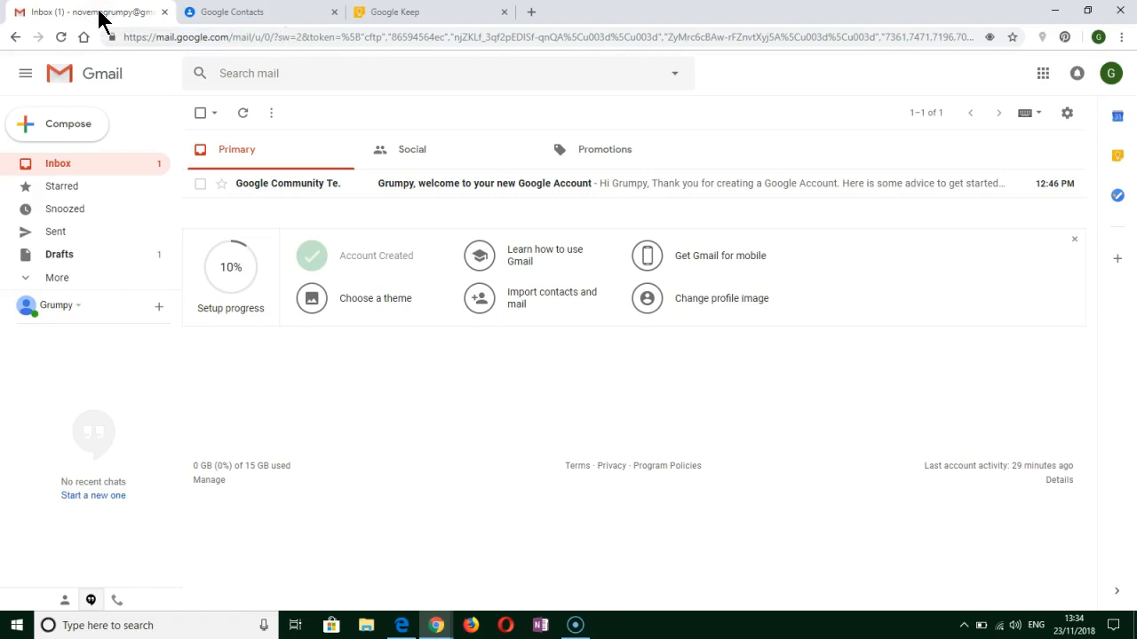
{"action": "left_click", "coordinate": [55, 124]}
{"action": "left_click", "coordinate": [700, 254]}
{"action": "type", "text": "m"}
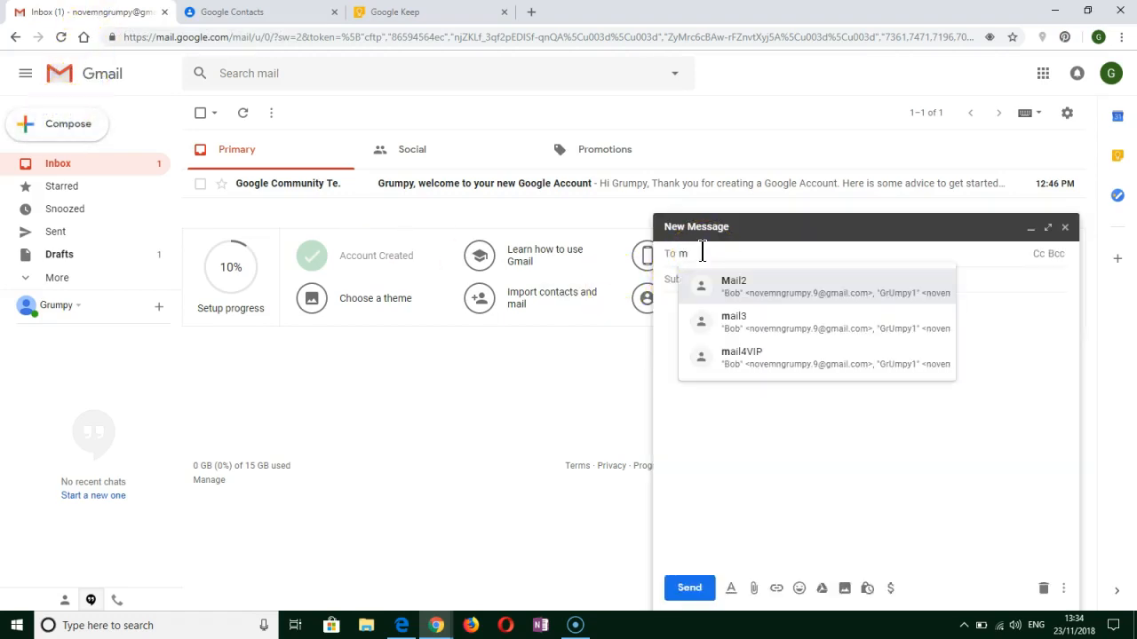
{"action": "left_click", "coordinate": [748, 358]}
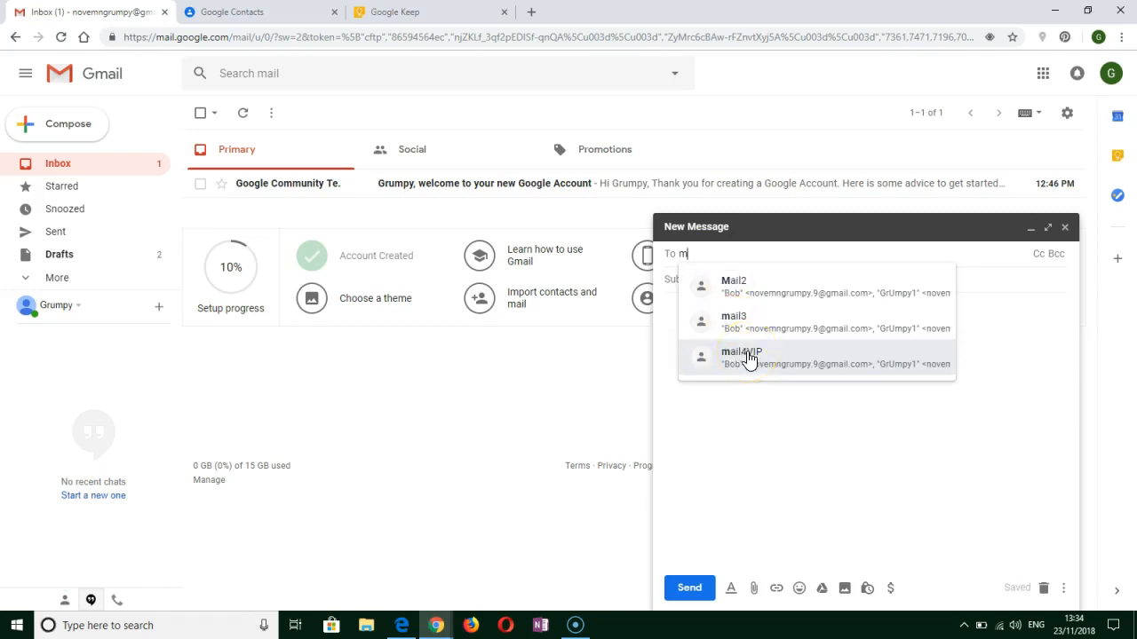
{"action": "left_click", "coordinate": [749, 358]}
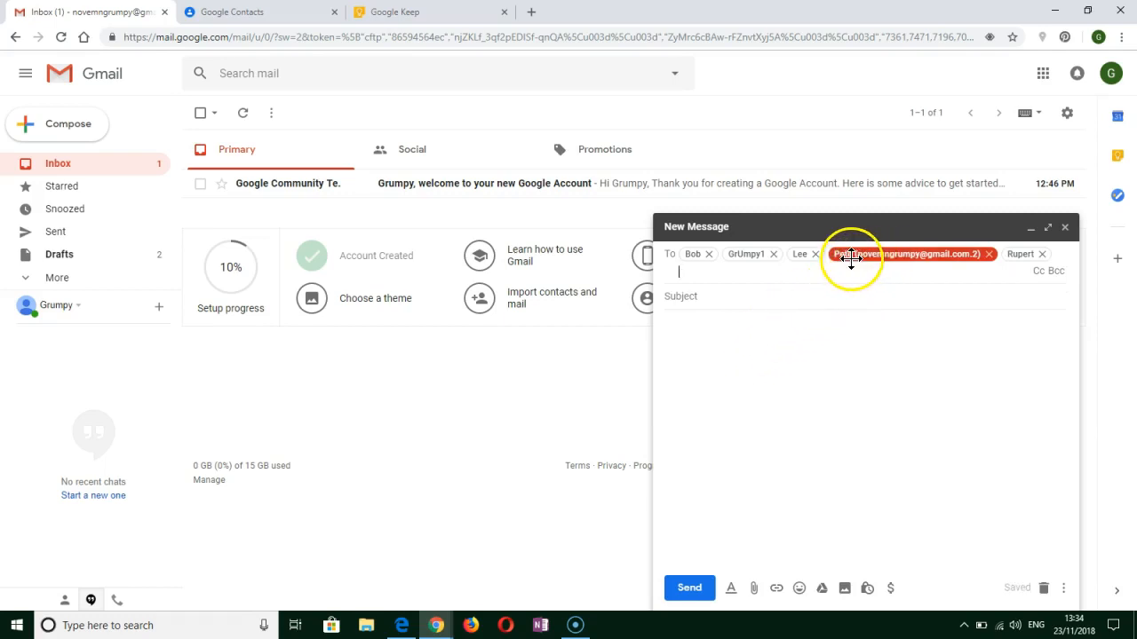
- Remove all recipients from the message's To field, starting with the red-marked invalid address
{"action": "left_click", "coordinate": [989, 255]}
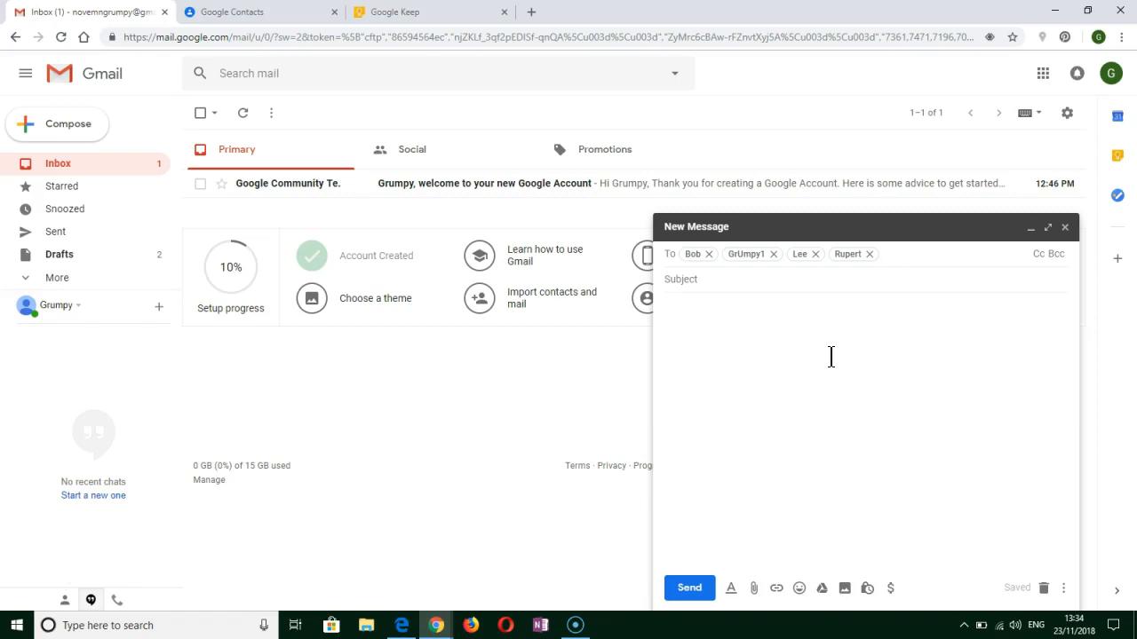
{"action": "left_click", "coordinate": [870, 254]}
{"action": "left_click", "coordinate": [816, 254]}
{"action": "left_click", "coordinate": [773, 254]}
{"action": "left_click", "coordinate": [708, 254]}
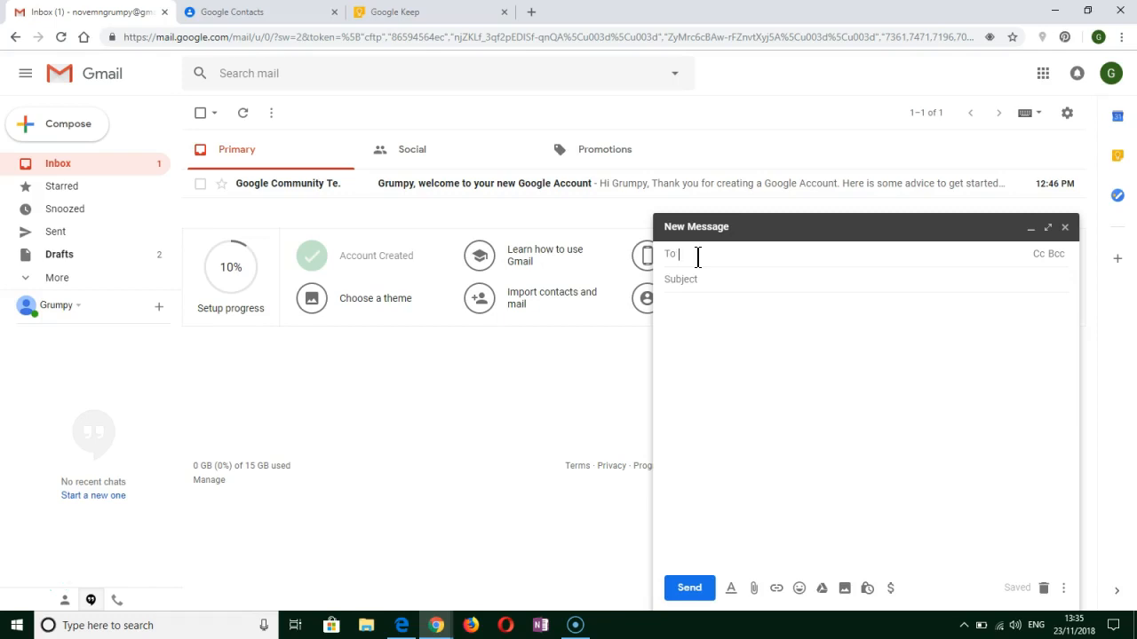
- Address the message to the account's own contact and add the mail4VIP list as Bcc recipients
{"action": "type", "text": "Grumpy1"}
{"action": "left_click", "coordinate": [1057, 257]}
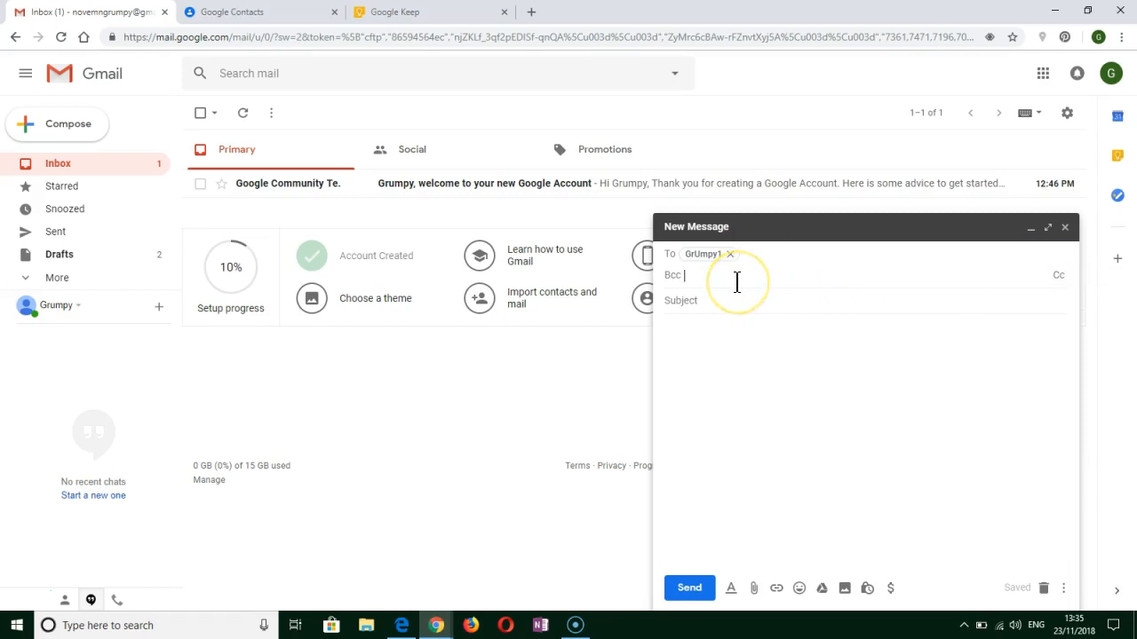
{"action": "type", "text": "m"}
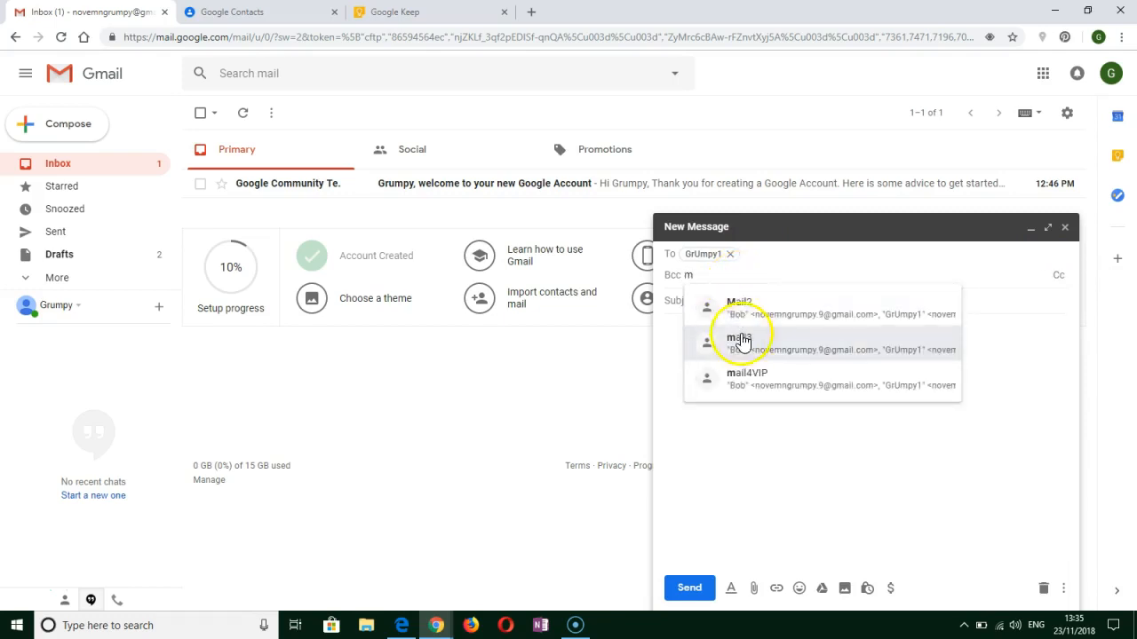
{"action": "left_click", "coordinate": [748, 381]}
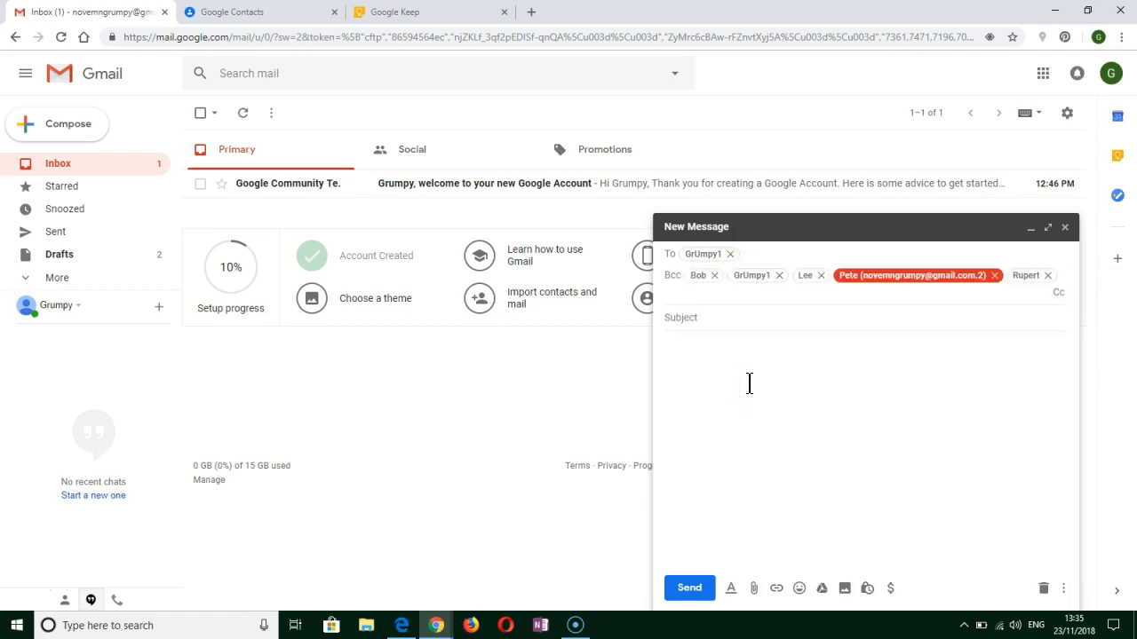
- Remove the red-marked invalid address from Bcc and add the Mail2 list to the Bcc recipients
{"action": "left_click", "coordinate": [994, 275]}
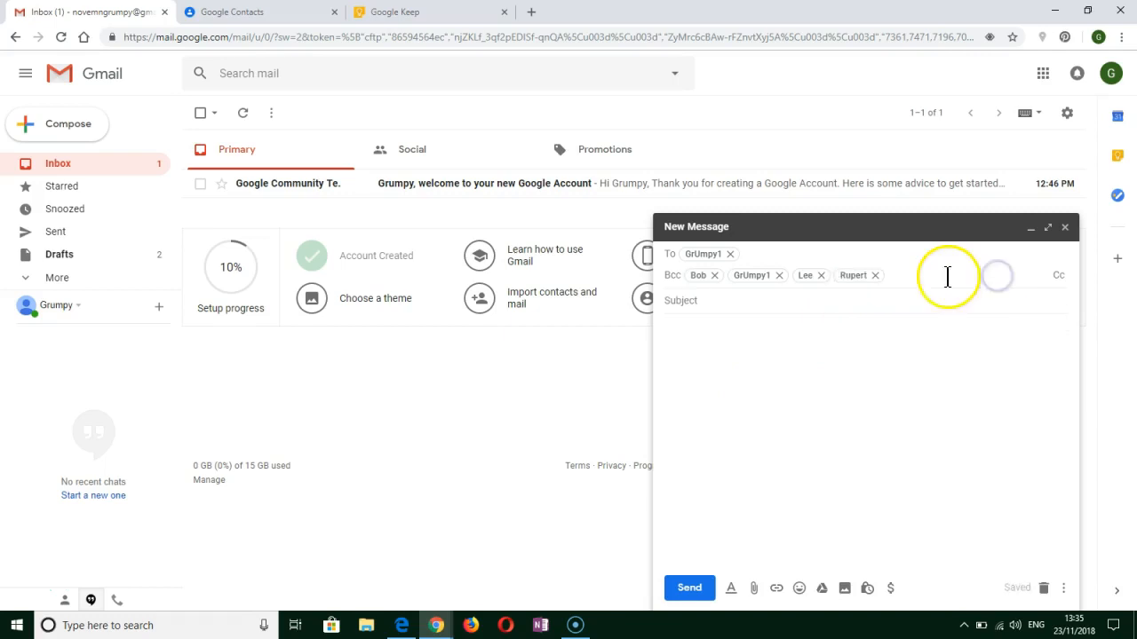
{"action": "left_click", "coordinate": [915, 274]}
{"action": "type", "text": "m"}
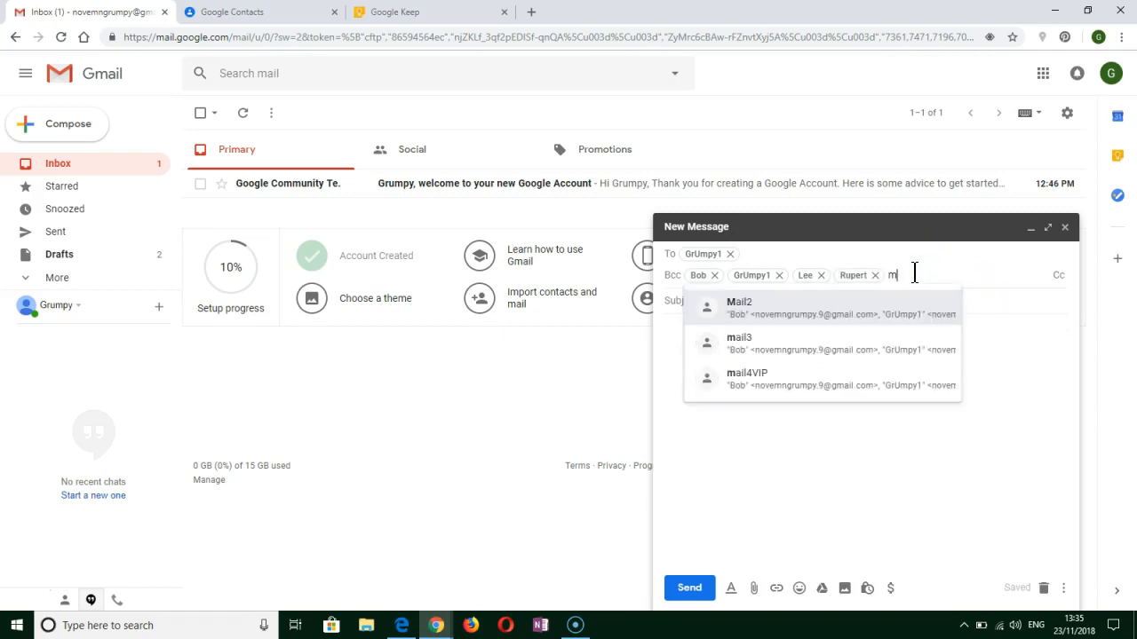
{"action": "left_click", "coordinate": [744, 306]}
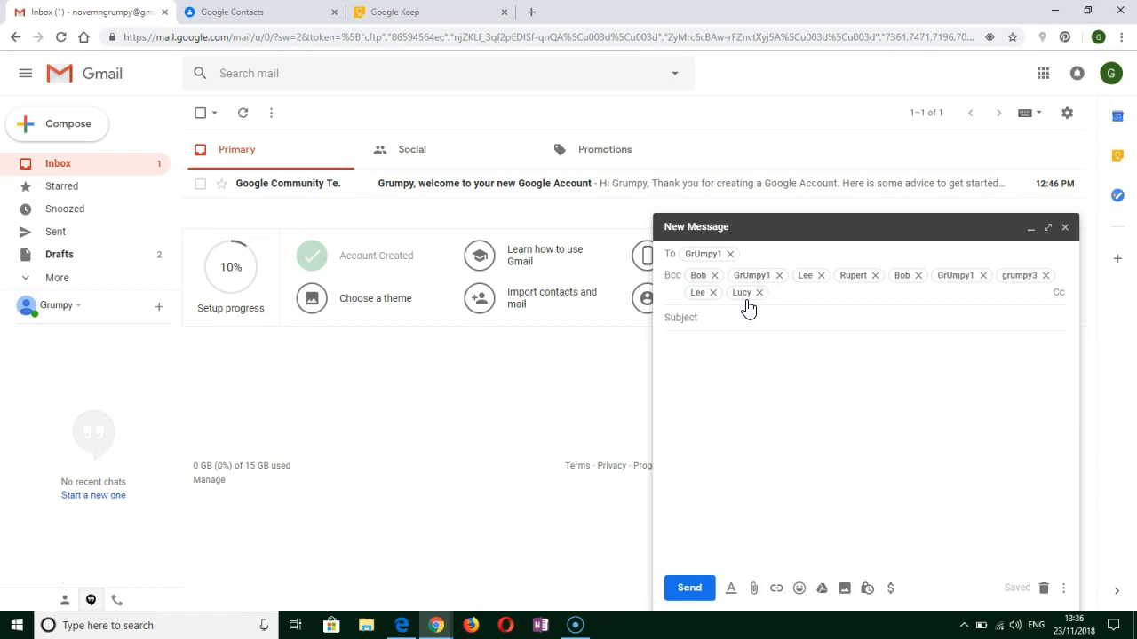
- Set the subject to "Here are the minutes" and fill the body with the placeholder text "kjg h kjshsdjkh sgjshgklshlskhskshkuh uih vlhkjxvnzkl"
{"action": "left_click", "coordinate": [713, 316]}
{"action": "type", "text": "Here are the minutes"}
{"action": "left_click", "coordinate": [733, 322]}
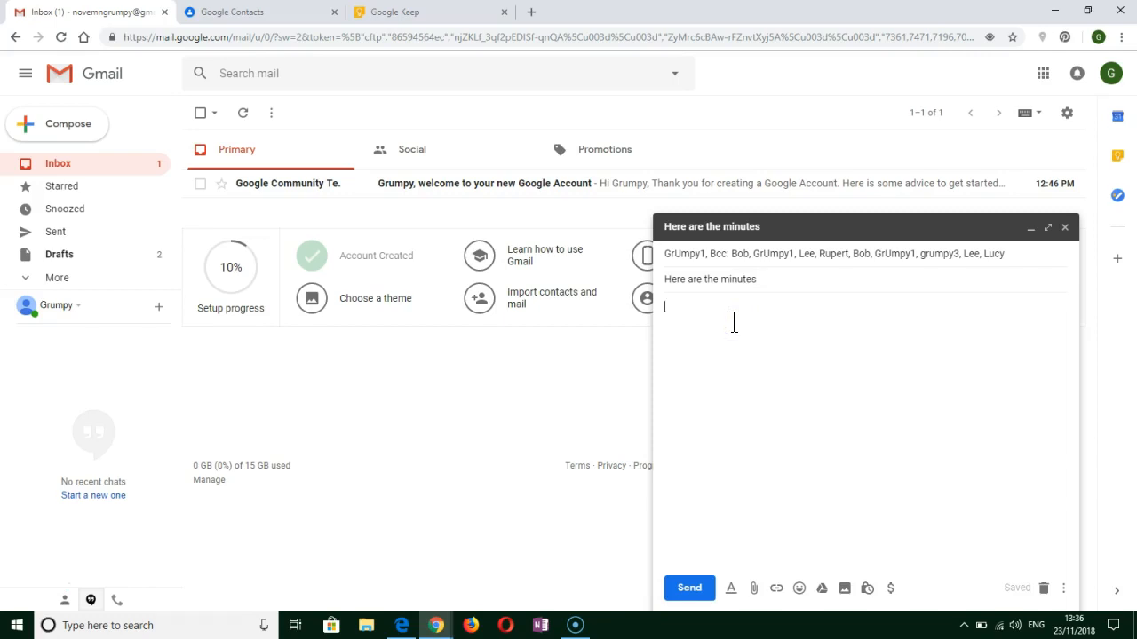
{"action": "type", "text": "kjg h  kjshsdjkh sqjshgklshlskhskshkuh uih vlhkjxvnzkl"}
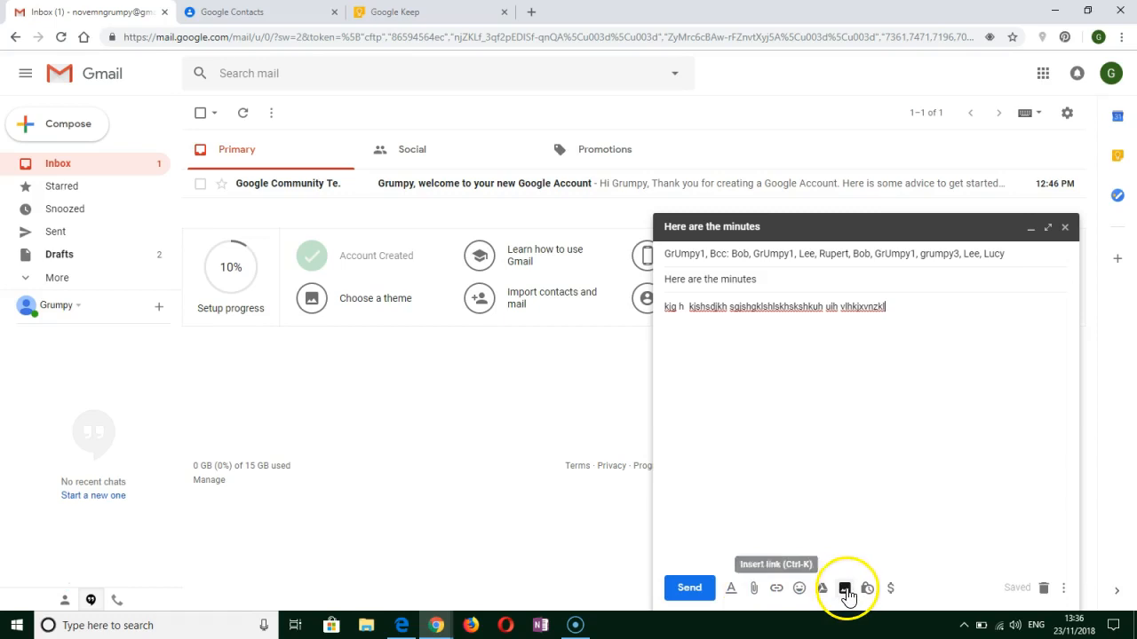
- Insert the sunglasses emoji at the end of the message body and send the message
{"action": "left_click", "coordinate": [799, 589]}
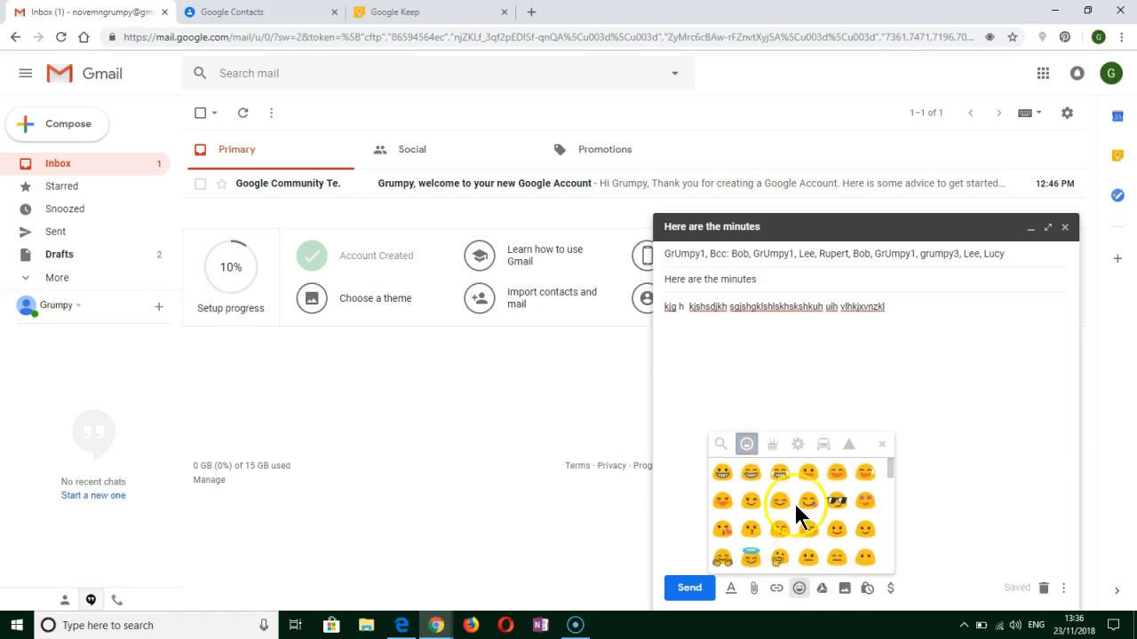
{"action": "left_click", "coordinate": [835, 503]}
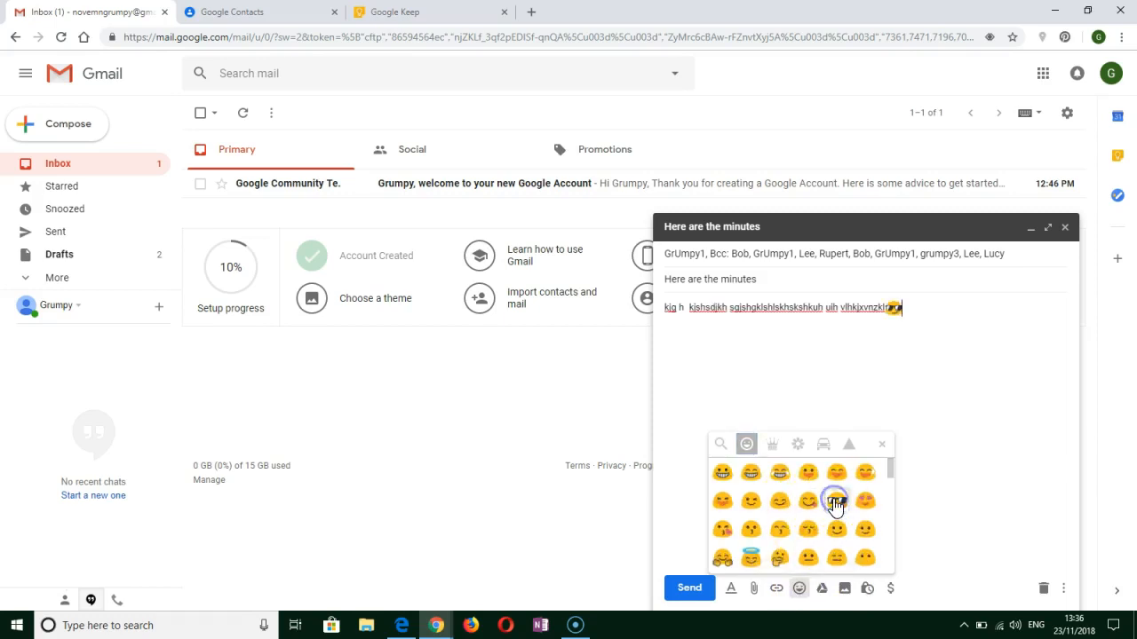
{"action": "left_click", "coordinate": [958, 455]}
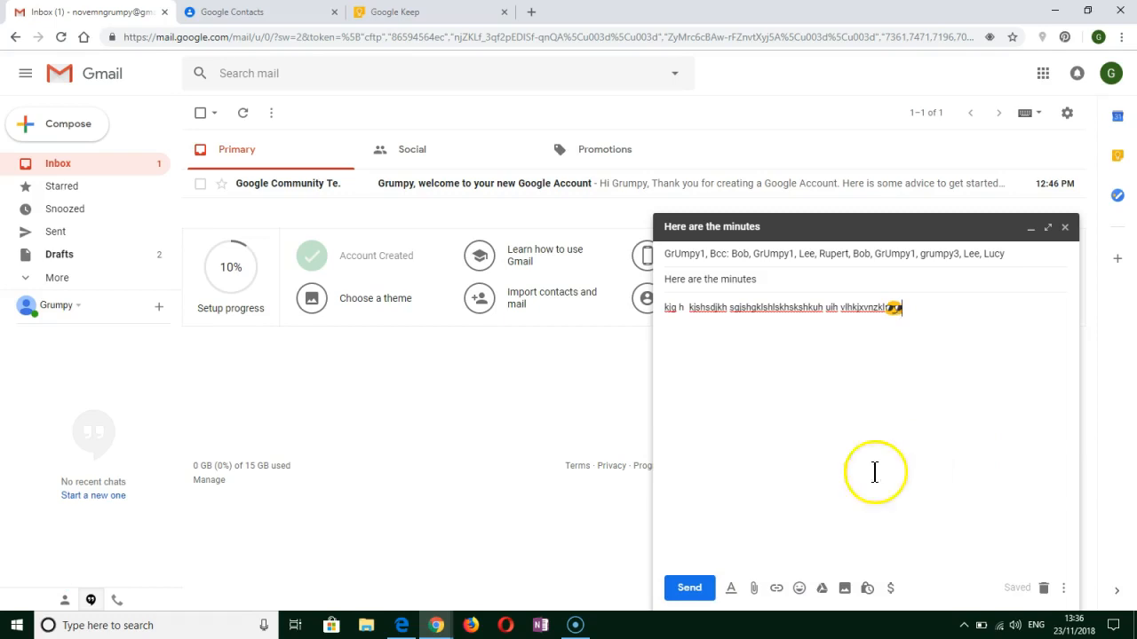
{"action": "left_click", "coordinate": [691, 588]}
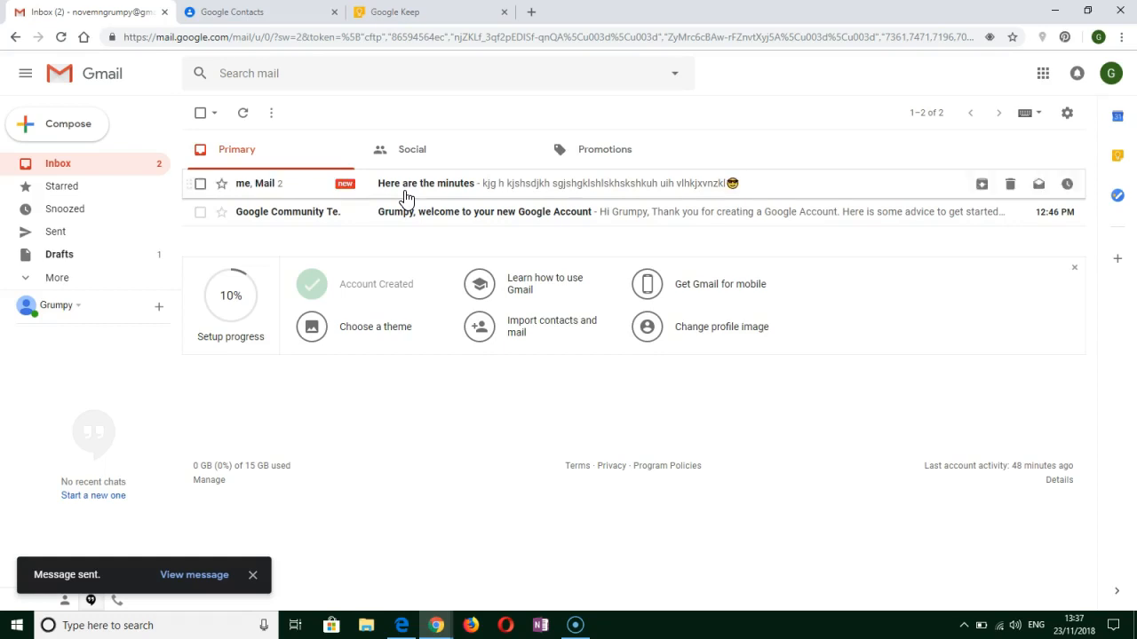
- Switch to Google Keep and tick off "Using the mailing list" in the checklist note
{"action": "left_click", "coordinate": [426, 11]}
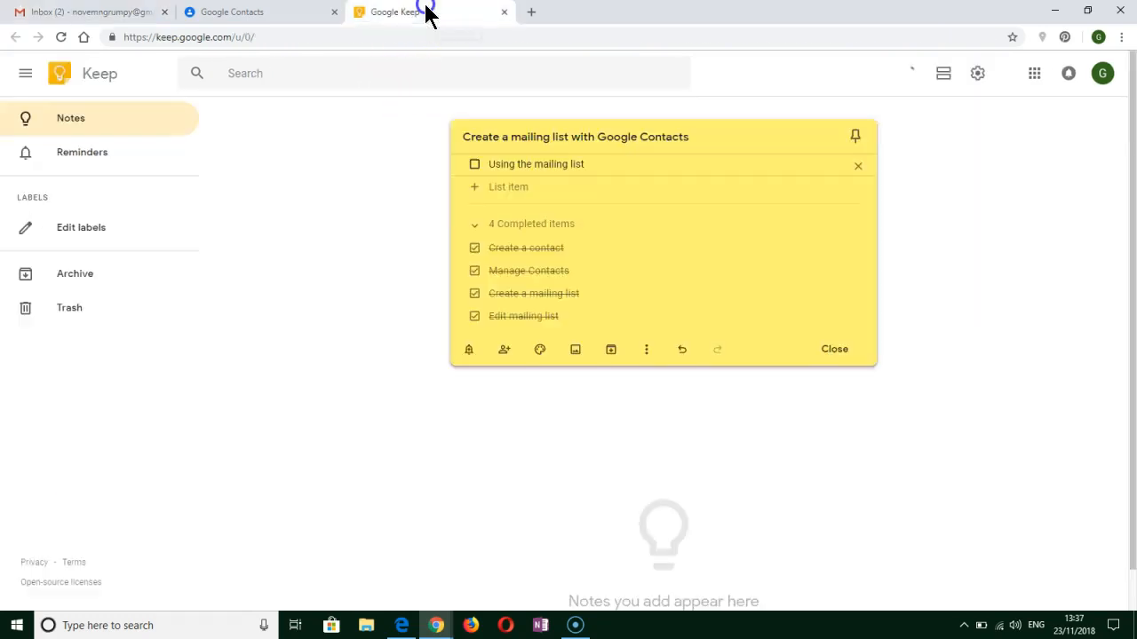
{"action": "left_click", "coordinate": [475, 167]}
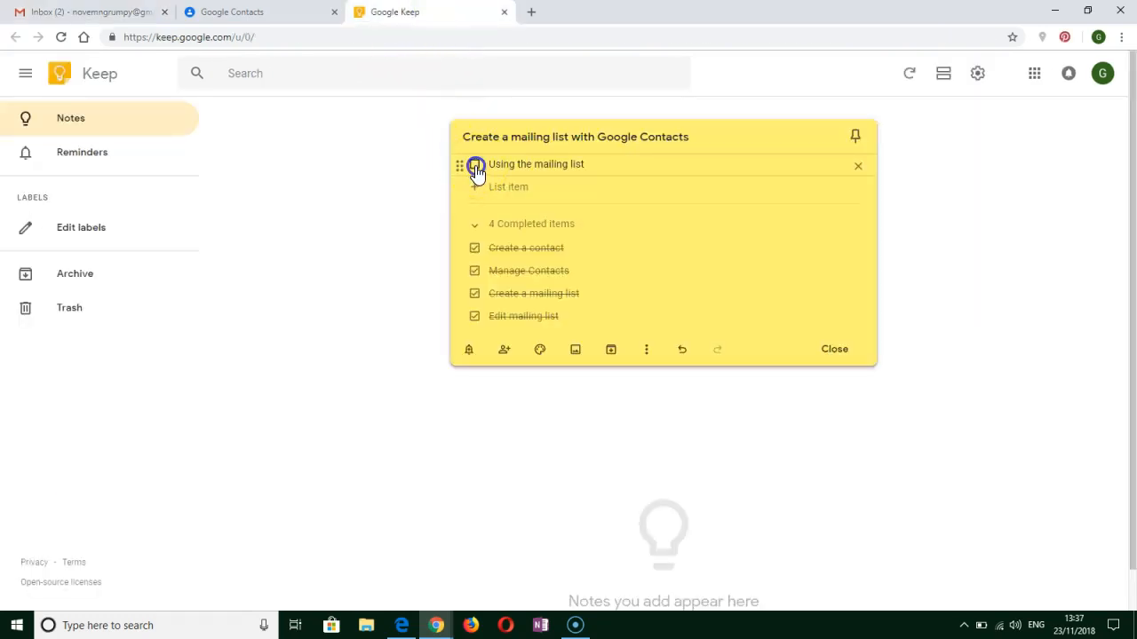